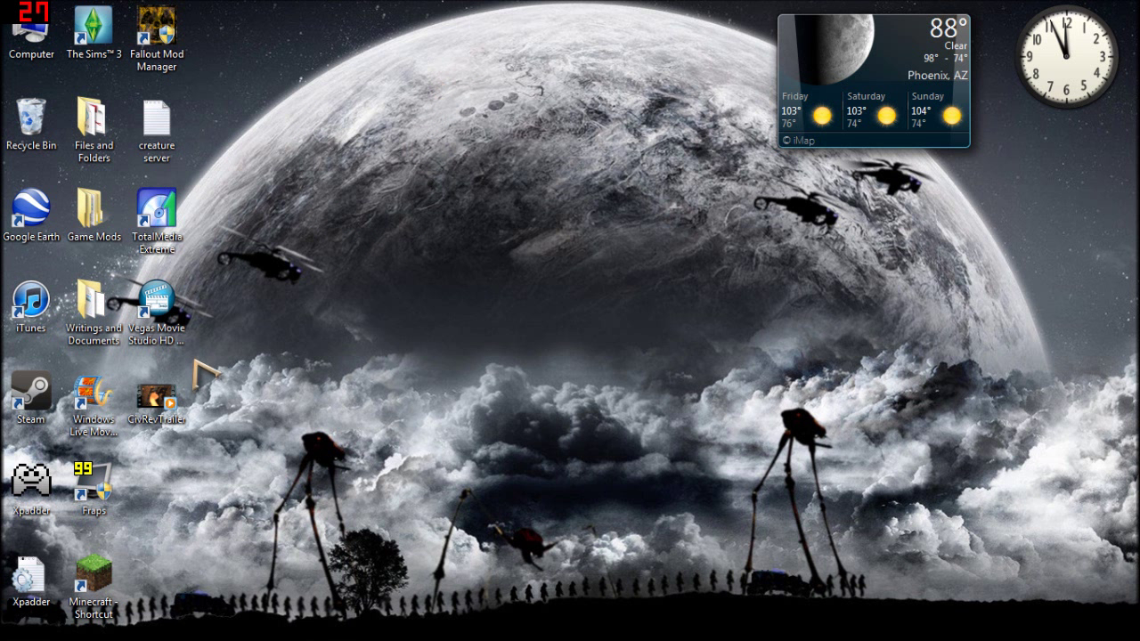
Restore the Recorded Screens folder window and move it slightly down.
{"action": "mouse_move", "coordinate": [116, 638]}
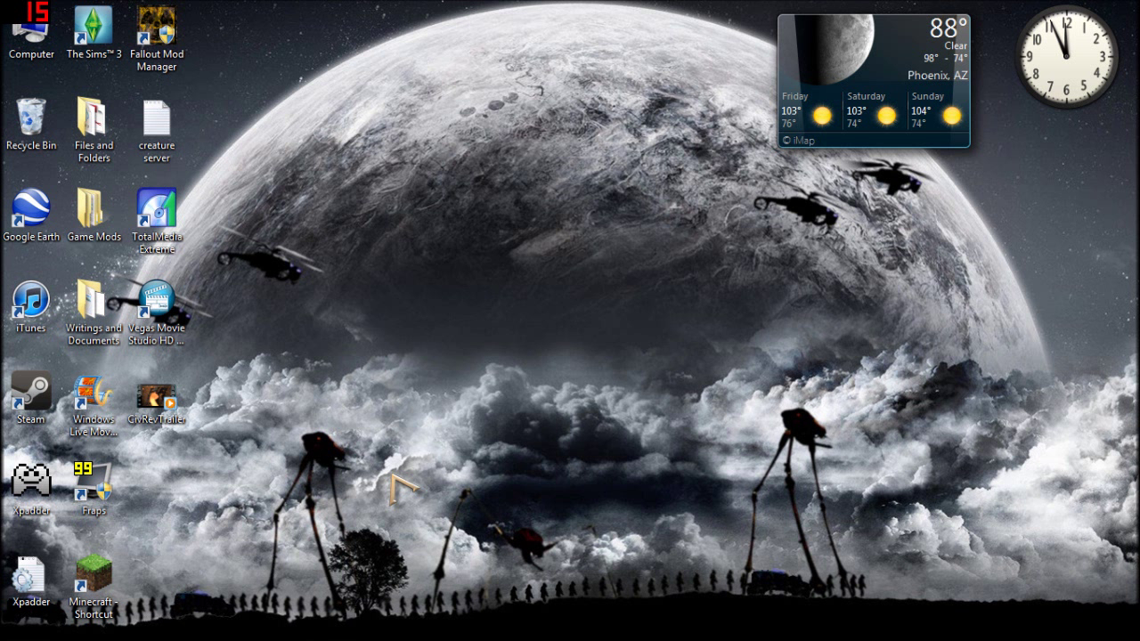
{"action": "mouse_move", "coordinate": [311, 634]}
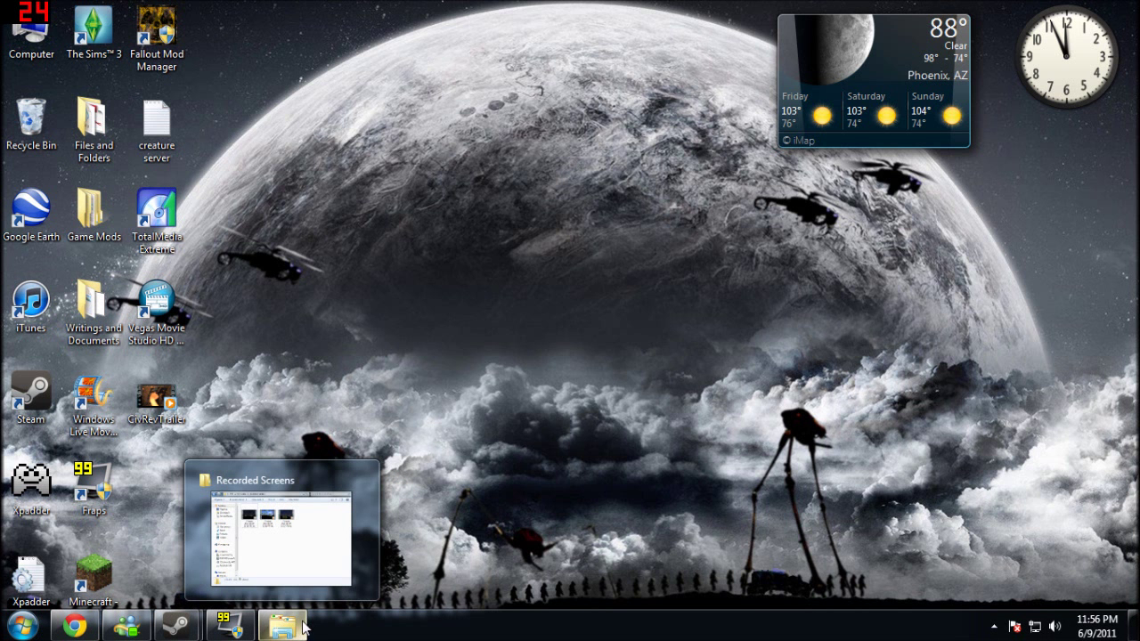
{"action": "left_click", "coordinate": [307, 628]}
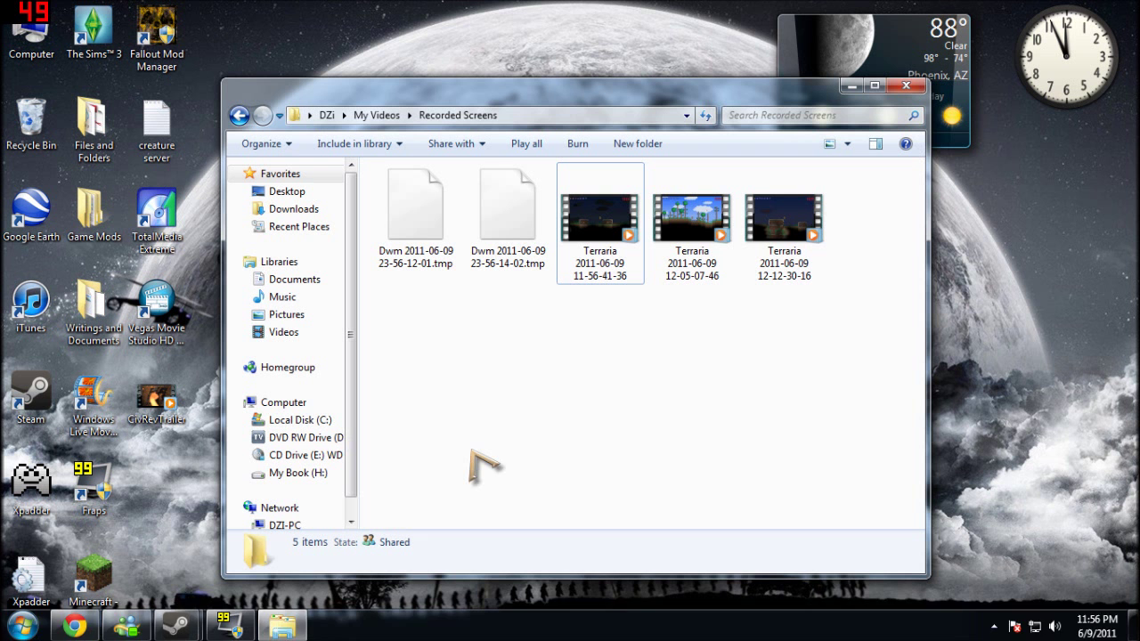
{"action": "left_click_drag", "start_coordinate": [522, 104], "coordinate": [525, 135]}
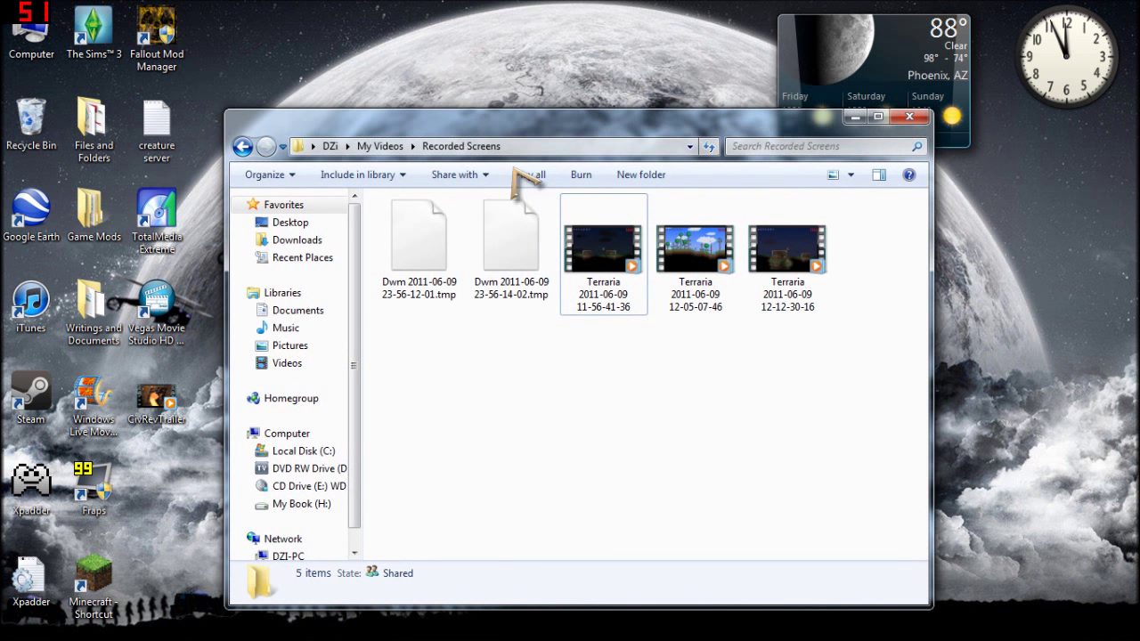
Select the Dwm .tmp files, then the Terraria videos, settling on the 11-56-41-36 clip.
{"action": "left_click_drag", "start_coordinate": [506, 312], "coordinate": [377, 198]}
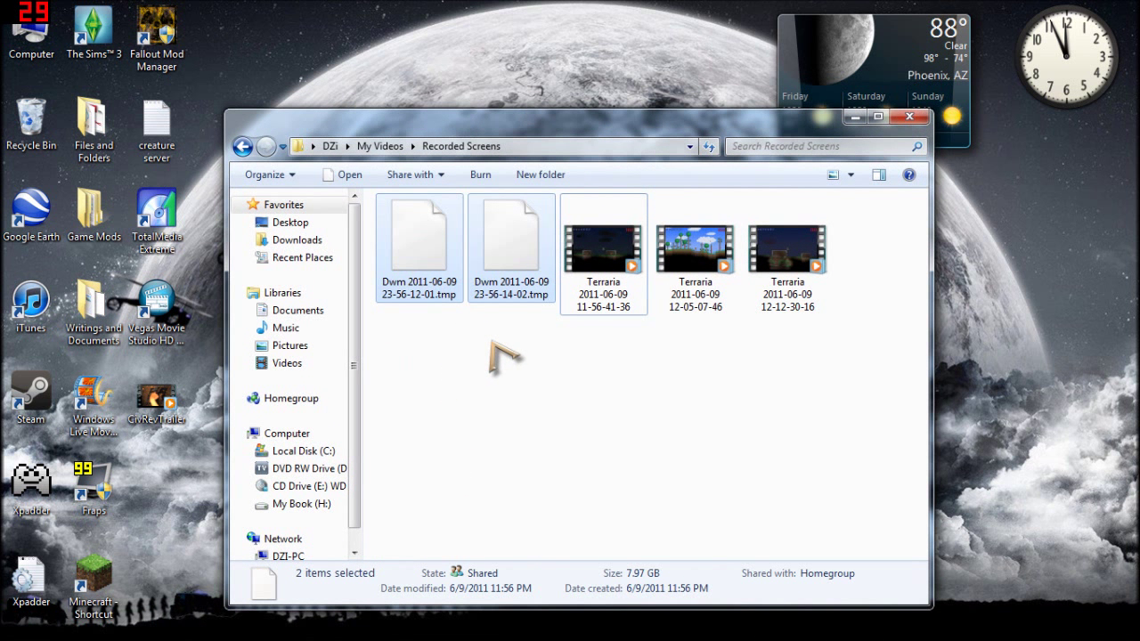
{"action": "left_click", "coordinate": [518, 349]}
{"action": "left_click_drag", "start_coordinate": [875, 237], "coordinate": [617, 314]}
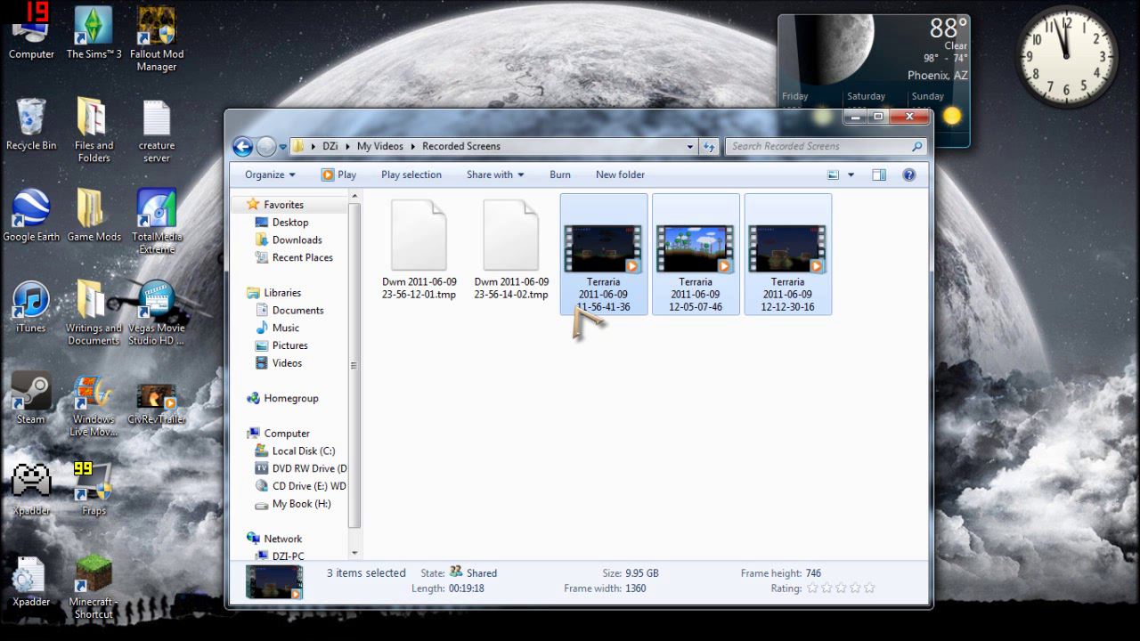
{"action": "left_click", "coordinate": [598, 260]}
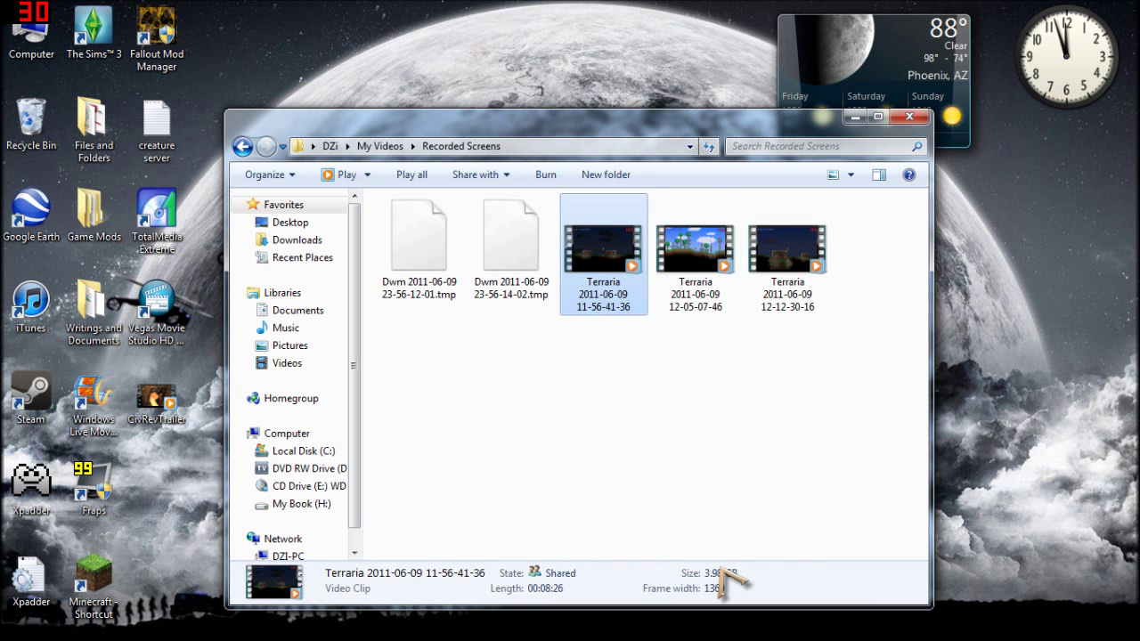
{"action": "left_click_drag", "start_coordinate": [695, 132], "coordinate": [630, 23]}
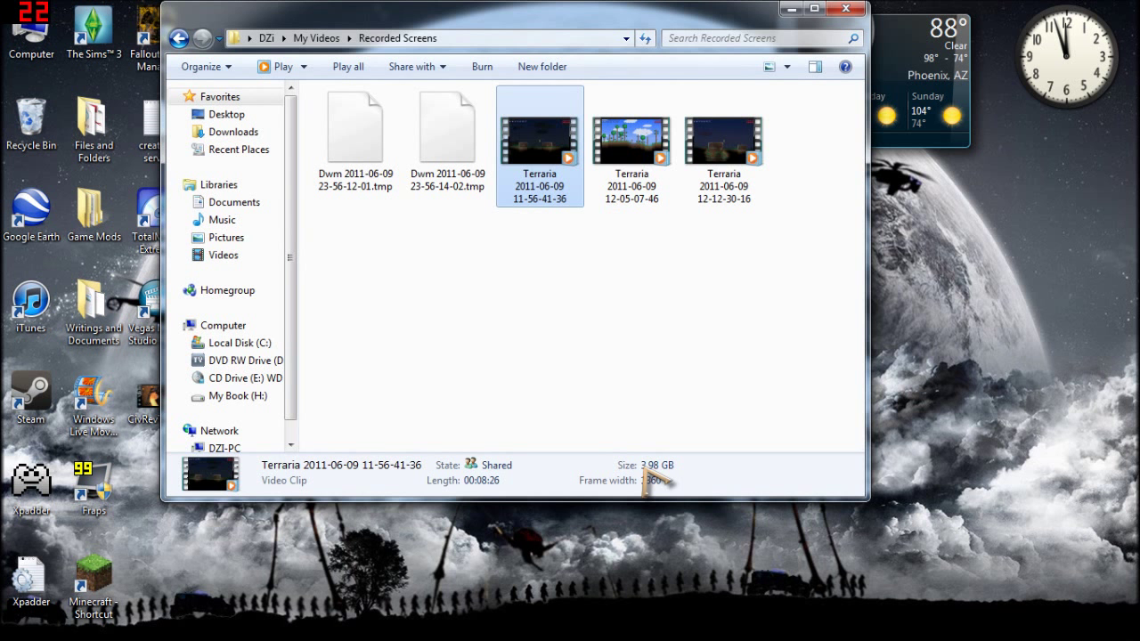
Compare the Terraria 12-05-07-46 and 11-56-41-36 videos by switching selection between them.
{"action": "left_click", "coordinate": [630, 175]}
{"action": "left_click", "coordinate": [540, 155]}
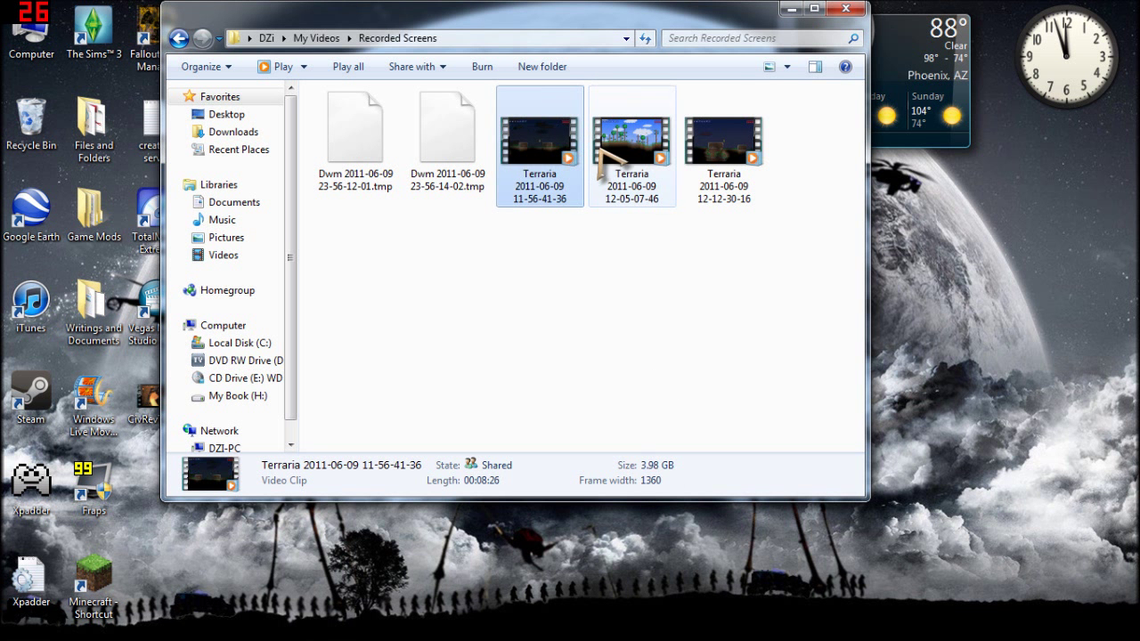
{"action": "left_click", "coordinate": [603, 155]}
{"action": "left_click", "coordinate": [534, 152]}
{"action": "left_click", "coordinate": [623, 152]}
{"action": "left_click", "coordinate": [552, 140]}
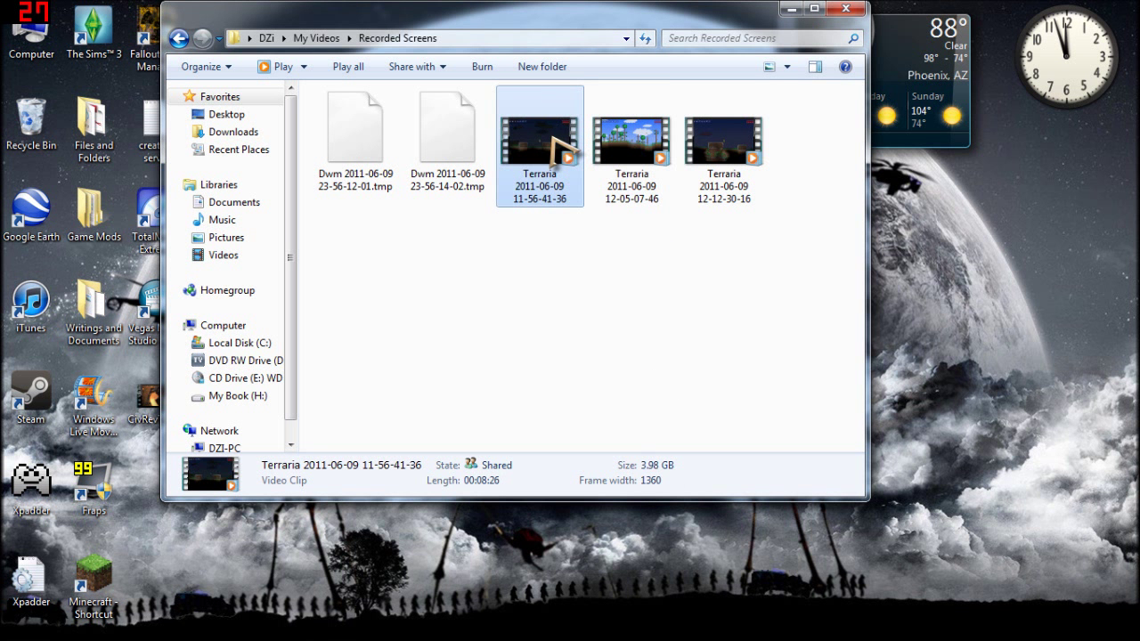
{"action": "left_click", "coordinate": [642, 156]}
{"action": "left_click", "coordinate": [556, 149]}
{"action": "left_click", "coordinate": [641, 165]}
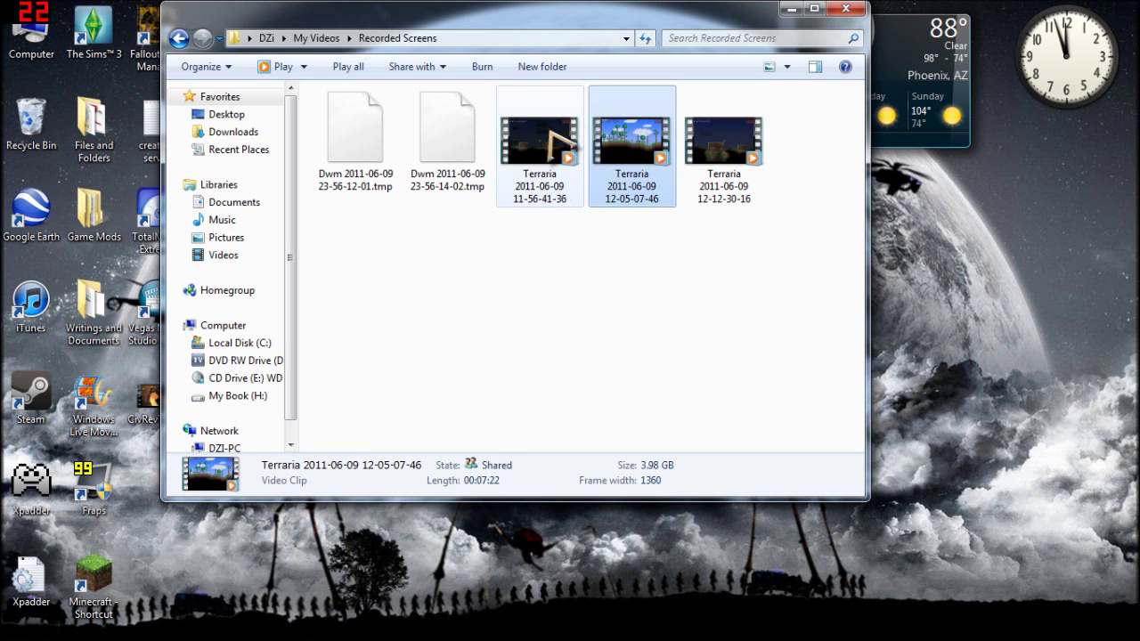
Reselect the Terraria 11-56-41-36 video and pick out the Windows Live Movie Maker desktop icon.
{"action": "left_click_drag", "start_coordinate": [556, 29], "coordinate": [628, 73]}
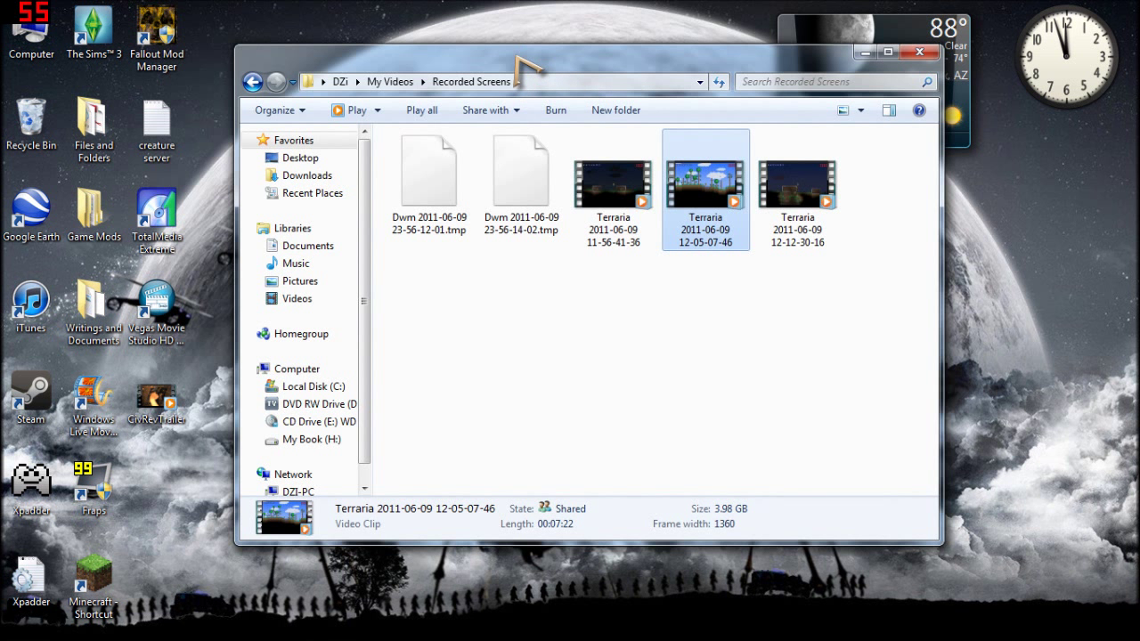
{"action": "left_click", "coordinate": [607, 192]}
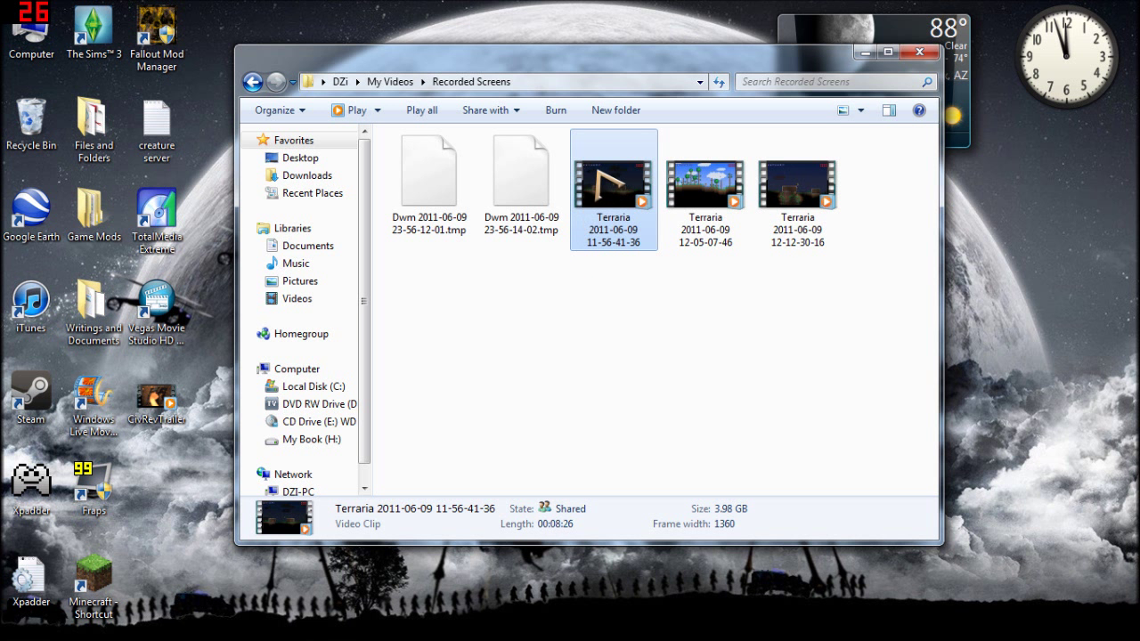
{"action": "left_click", "coordinate": [93, 407]}
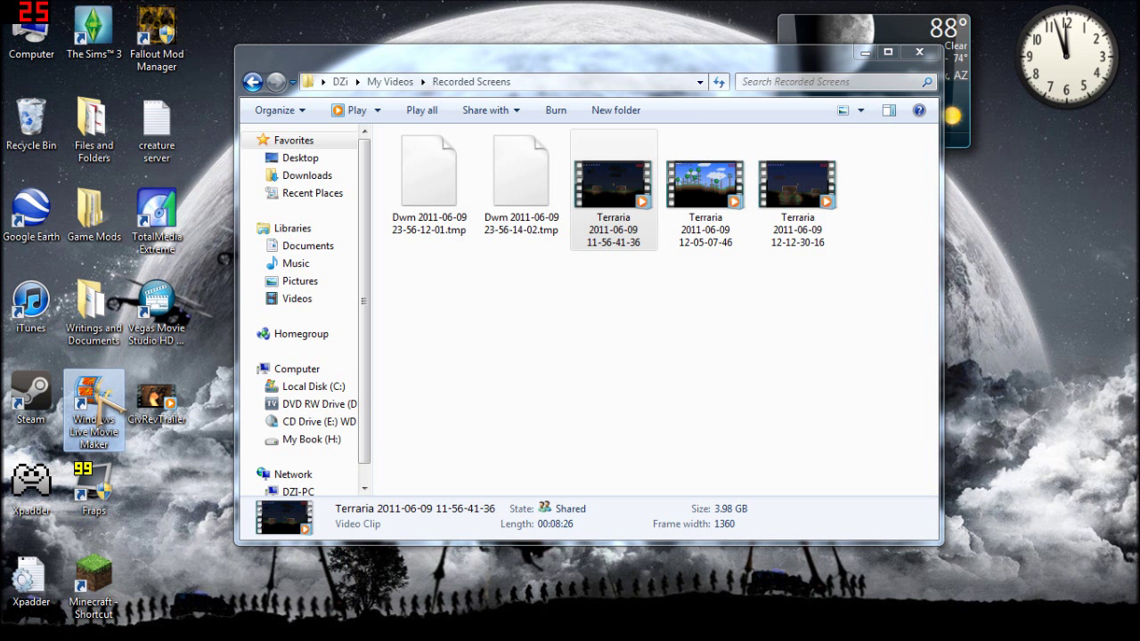
Launch Windows Live Movie Maker and place the Recorded Screens folder below it.
{"action": "double_click", "coordinate": [96, 392]}
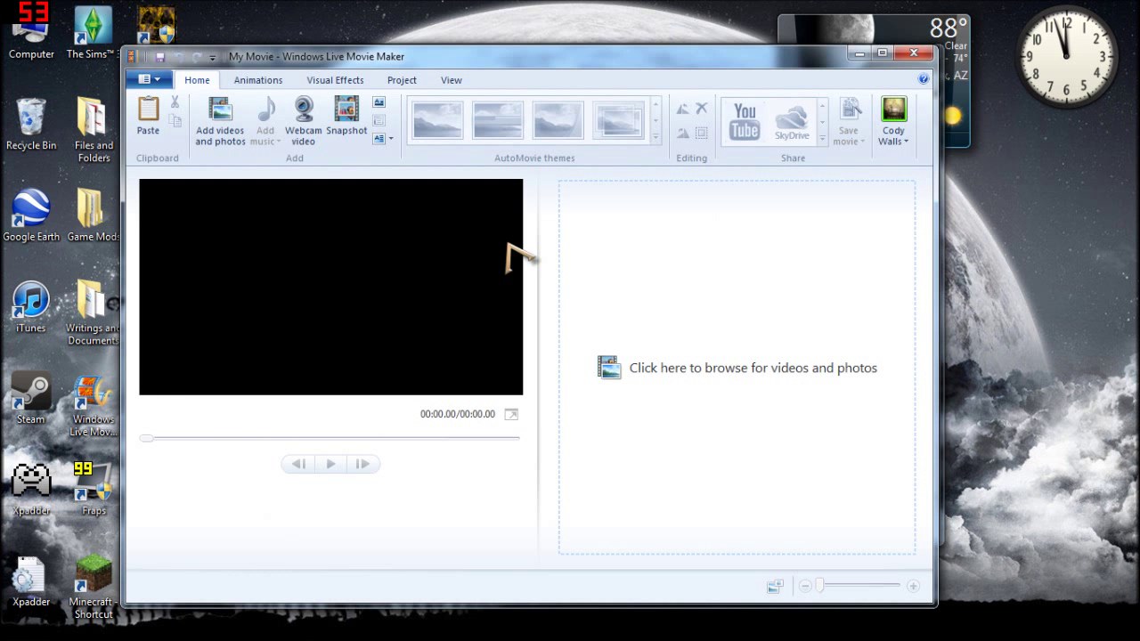
{"action": "left_click_drag", "start_coordinate": [556, 64], "coordinate": [540, 42]}
{"action": "left_click", "coordinate": [281, 626]}
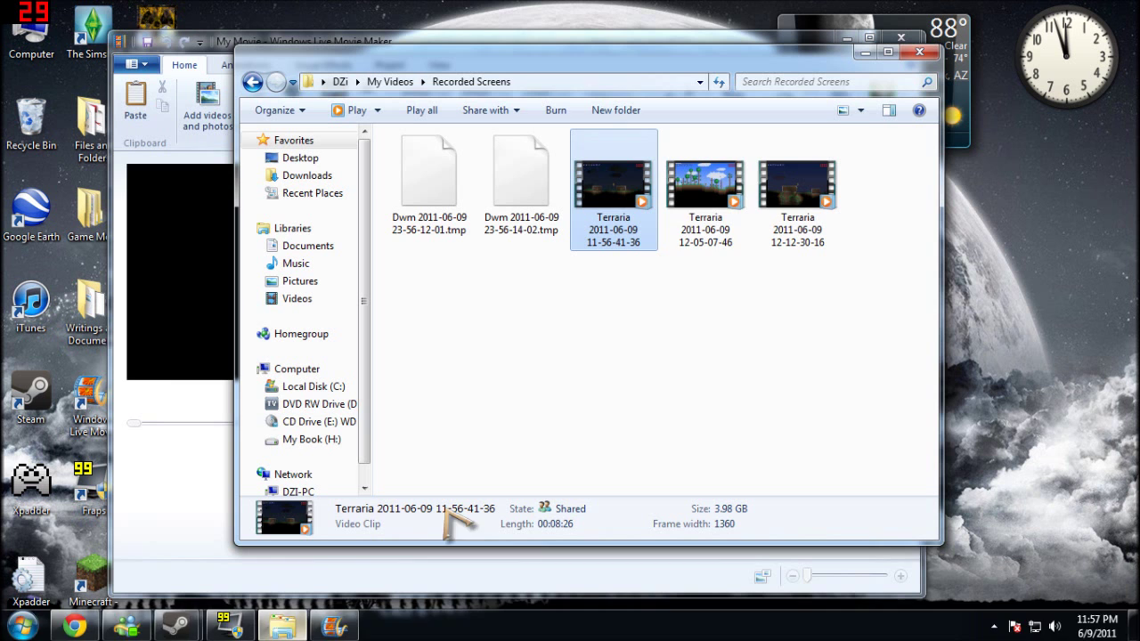
{"action": "left_click_drag", "start_coordinate": [717, 66], "coordinate": [745, 363]}
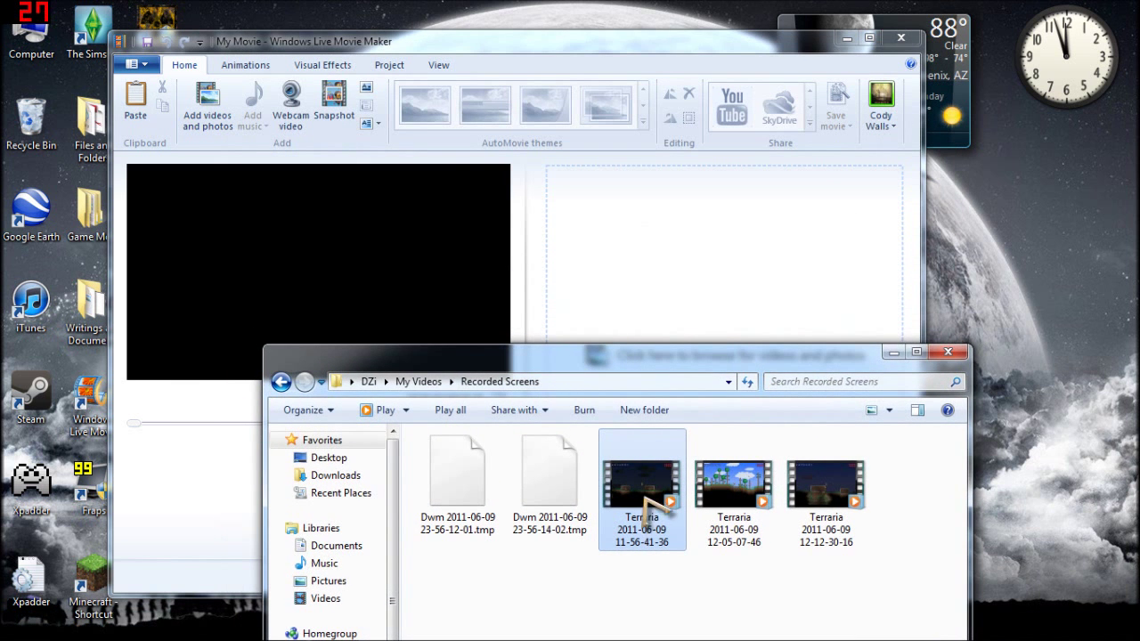
Add the Terraria 11-56-41-36 video to the movie and scrub through its preview.
{"action": "left_click_drag", "start_coordinate": [642, 469], "coordinate": [661, 290]}
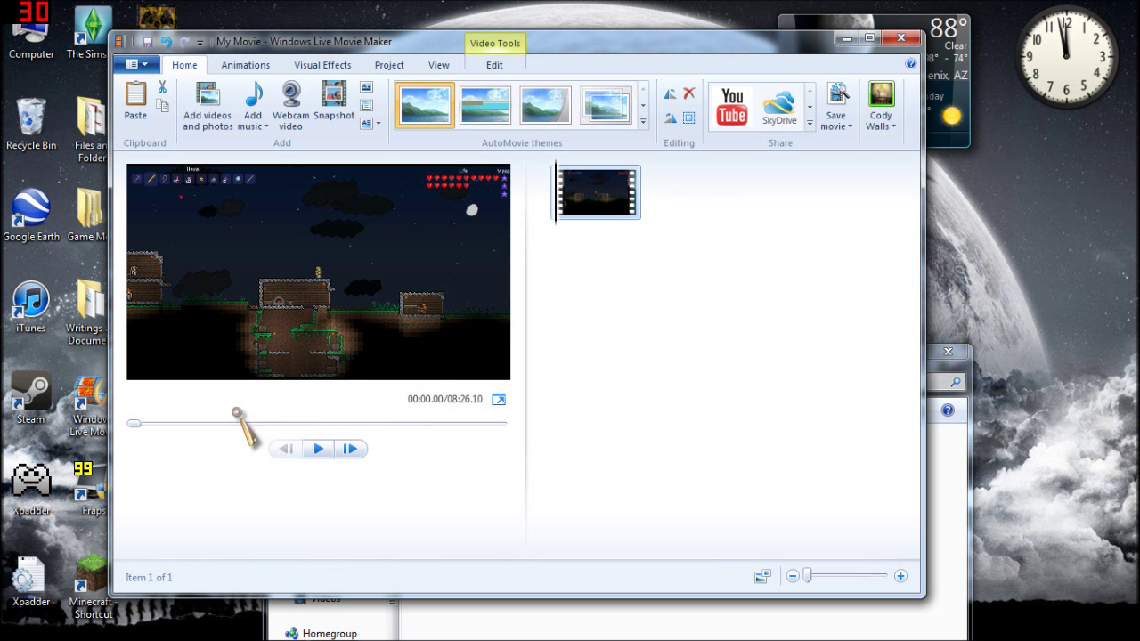
{"action": "left_click_drag", "start_coordinate": [242, 422], "coordinate": [110, 422]}
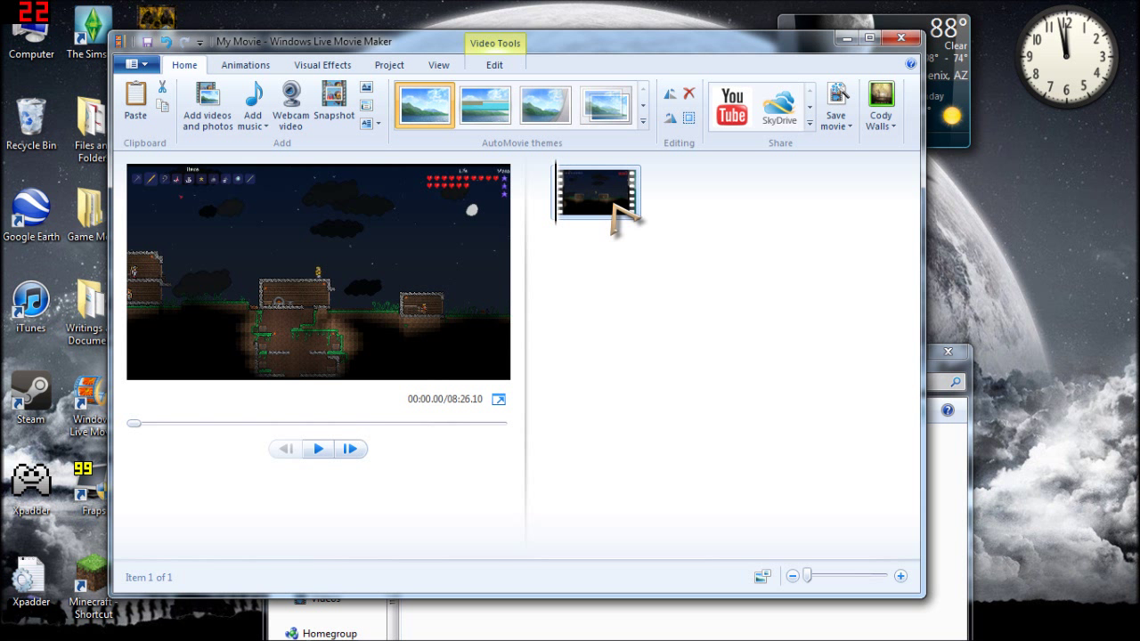
{"action": "mouse_move", "coordinate": [613, 207]}
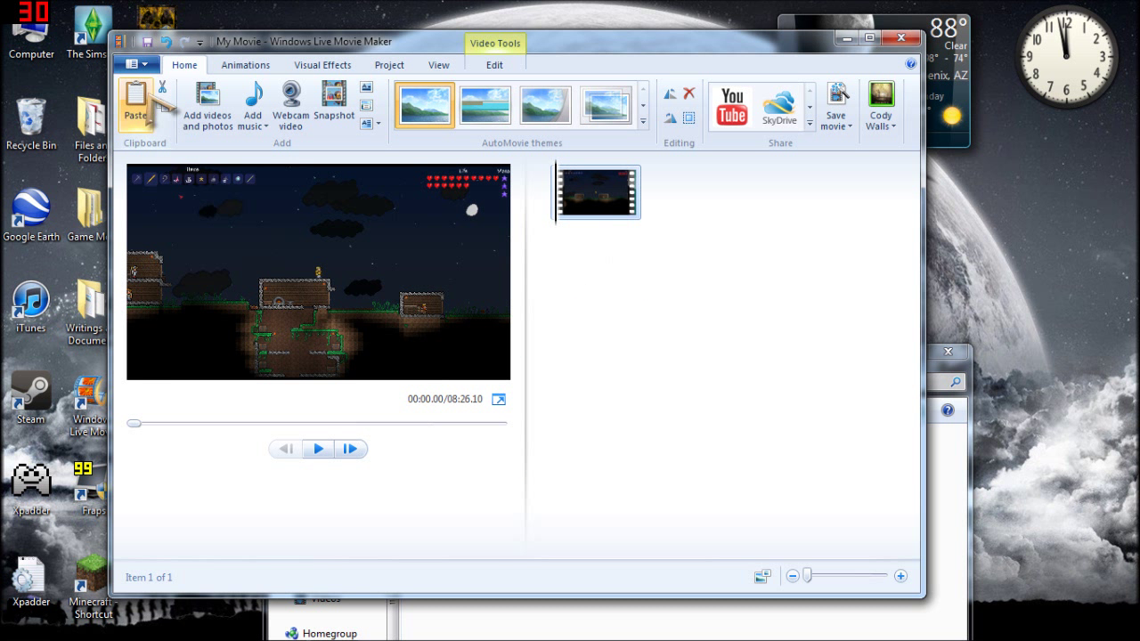
Show the Save movie options down to the custom Test1 1280 × 720 setting.
{"action": "left_click", "coordinate": [147, 66]}
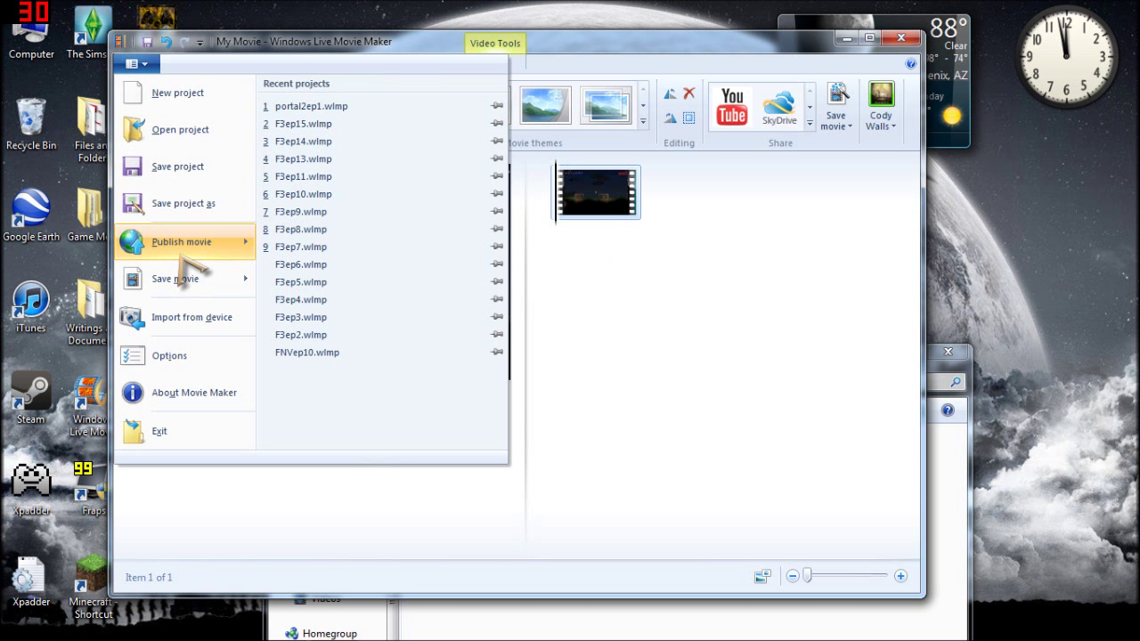
{"action": "mouse_move", "coordinate": [214, 277]}
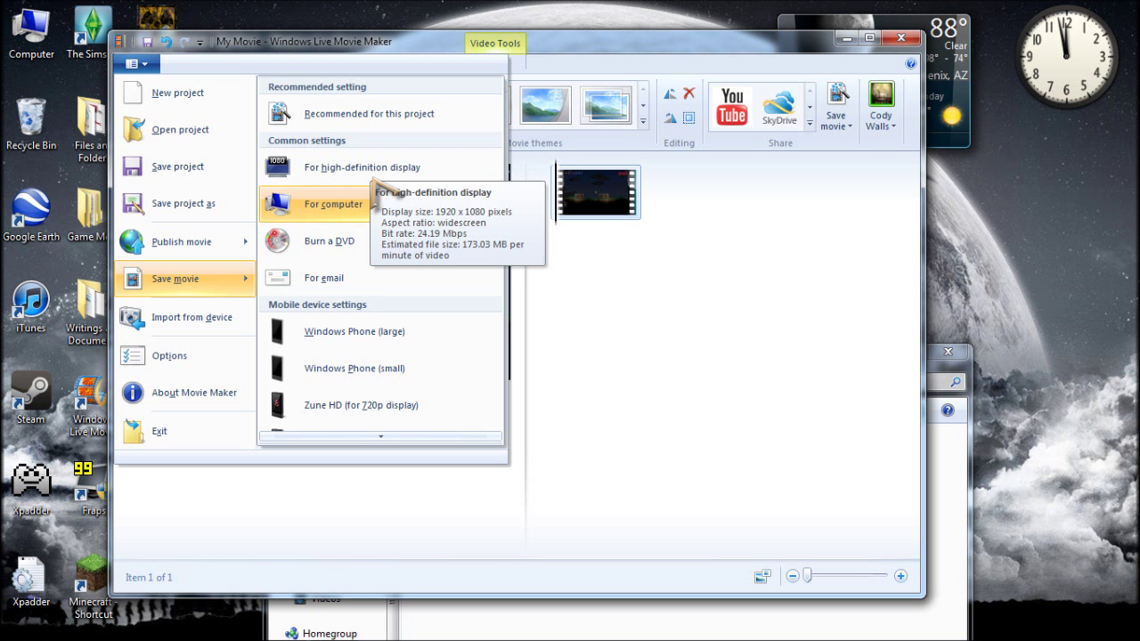
{"action": "mouse_move", "coordinate": [389, 437]}
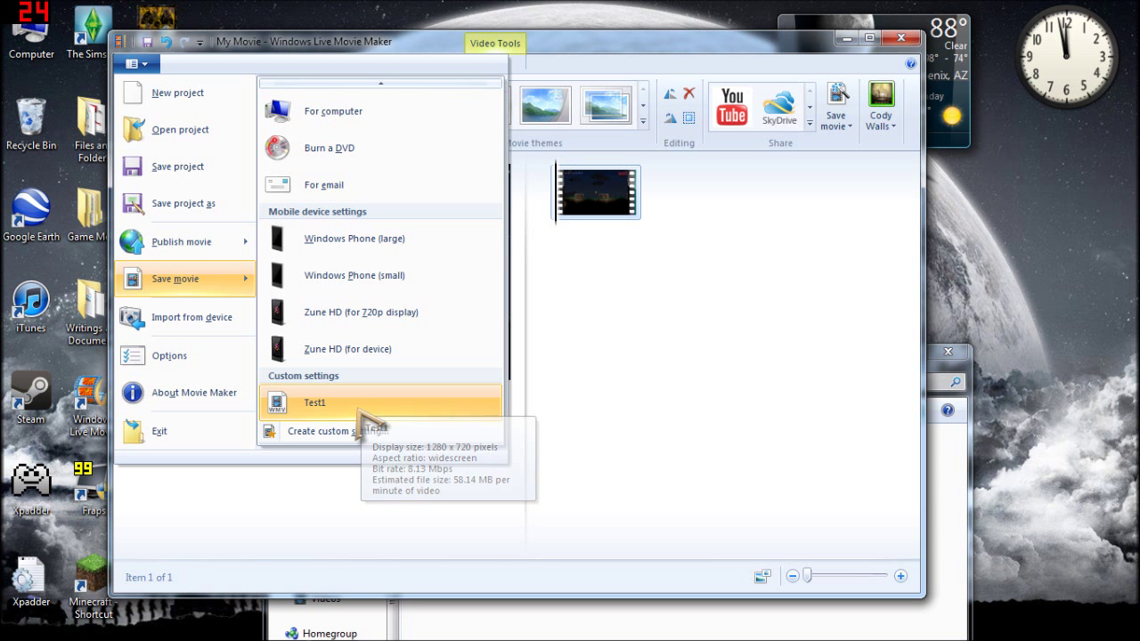
Start a new custom save setting and inspect its 8000 kbps bit rate.
{"action": "left_click", "coordinate": [341, 434]}
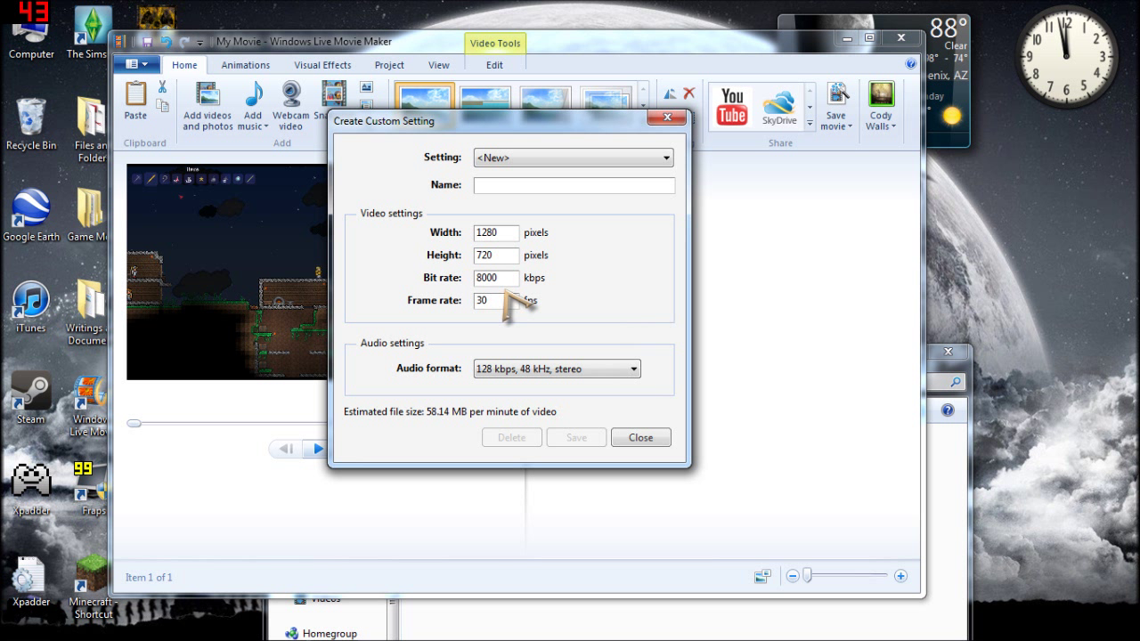
{"action": "left_click", "coordinate": [505, 284]}
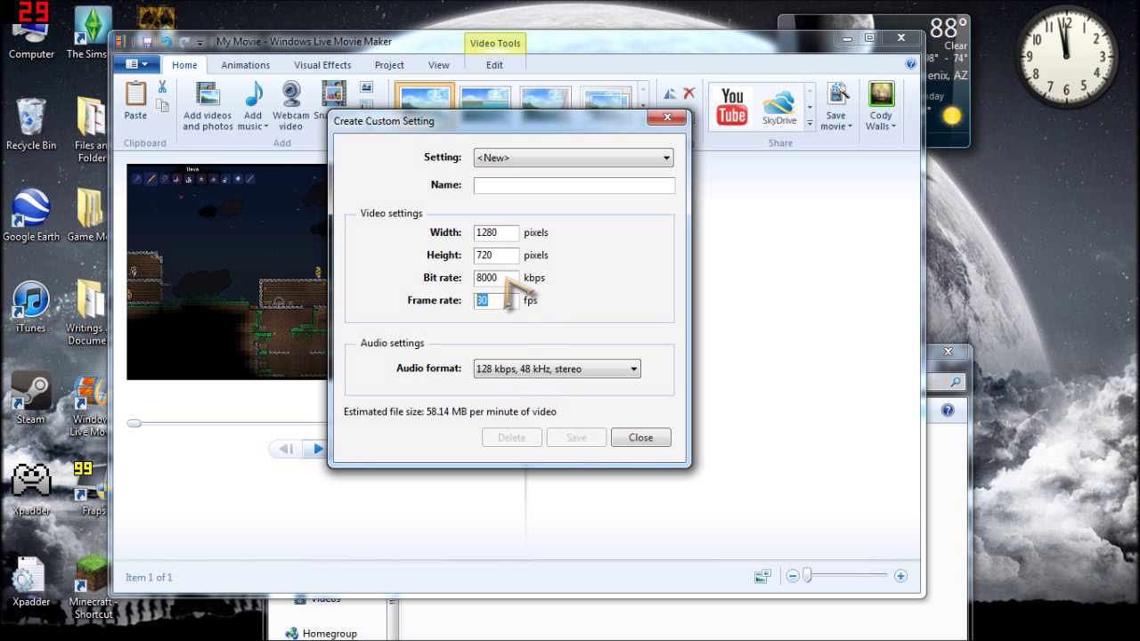
{"action": "left_click", "coordinate": [525, 160]}
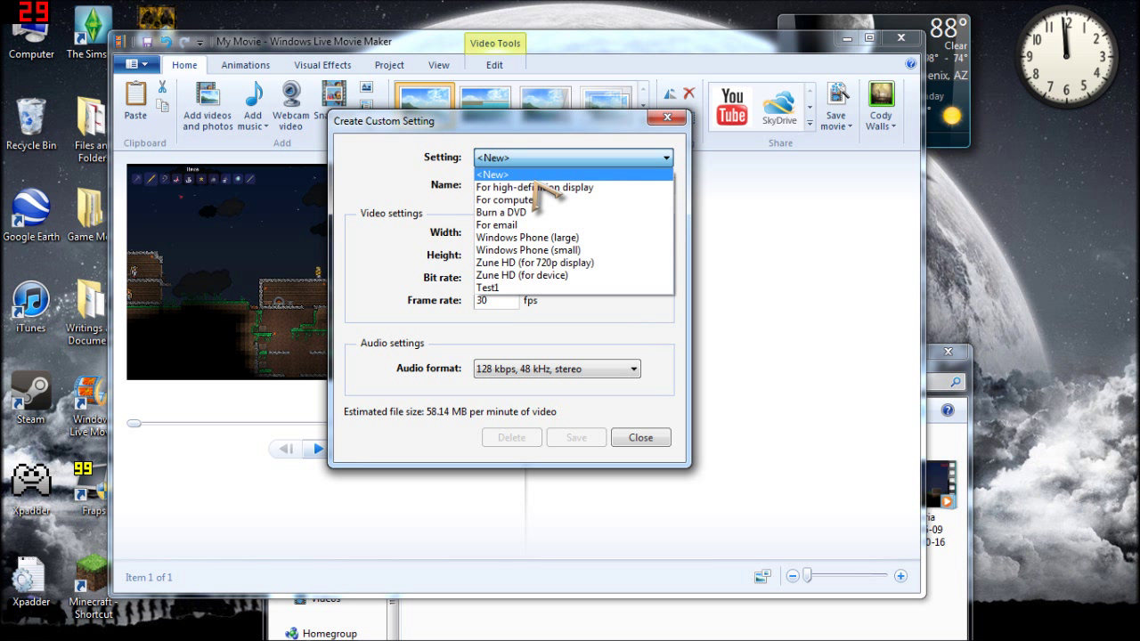
Load the high-definition display preset, then the For computer preset (640 x 480, 5500 kbps).
{"action": "left_click", "coordinate": [397, 183]}
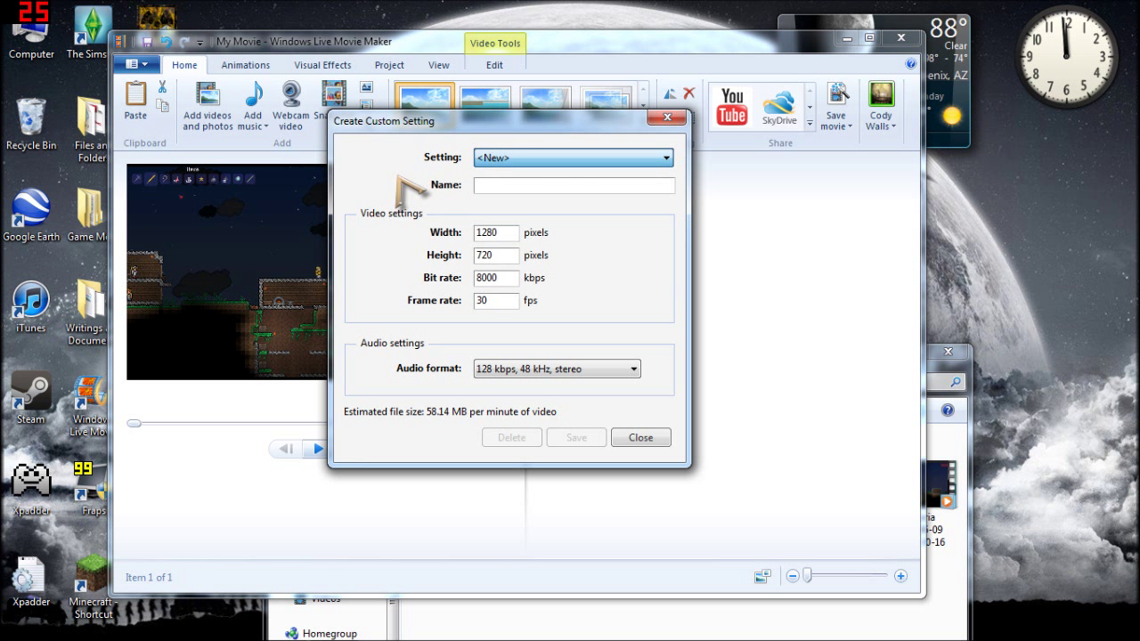
{"action": "left_click", "coordinate": [511, 161]}
{"action": "left_click", "coordinate": [524, 188]}
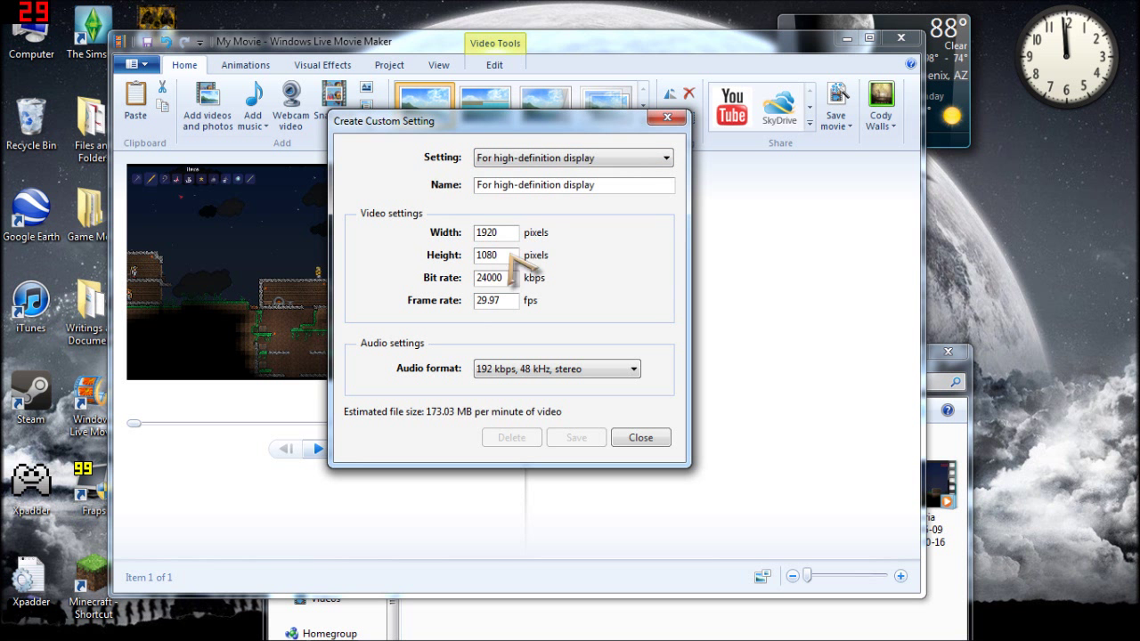
{"action": "left_click", "coordinate": [526, 160]}
{"action": "left_click", "coordinate": [527, 199]}
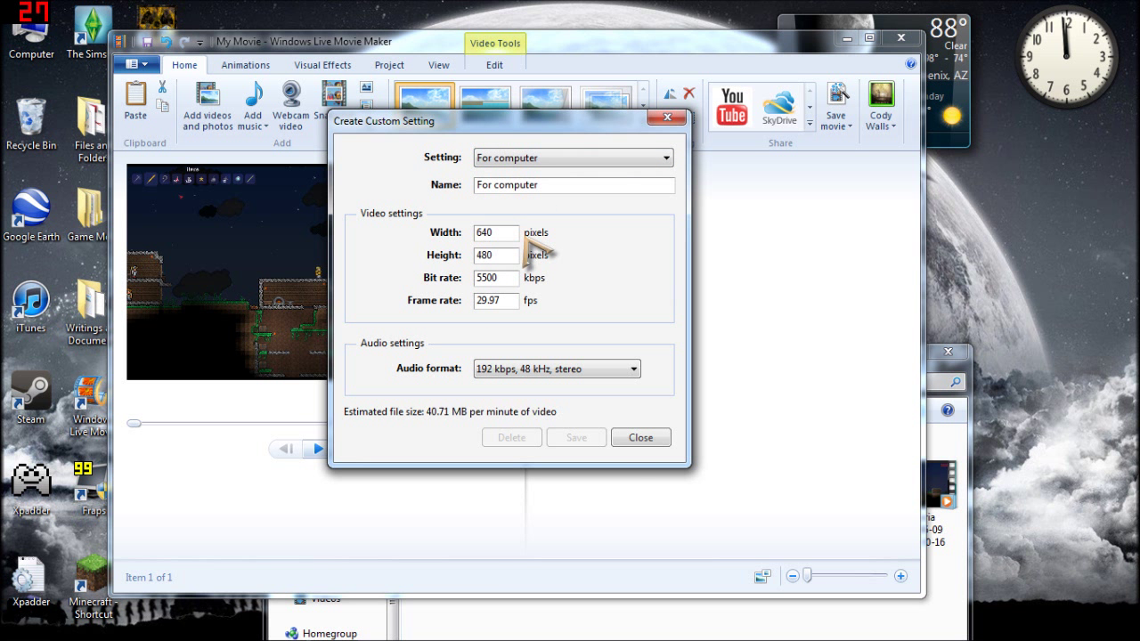
Close the custom setting window and save the movie with the Test1 custom setting.
{"action": "left_click", "coordinate": [636, 441]}
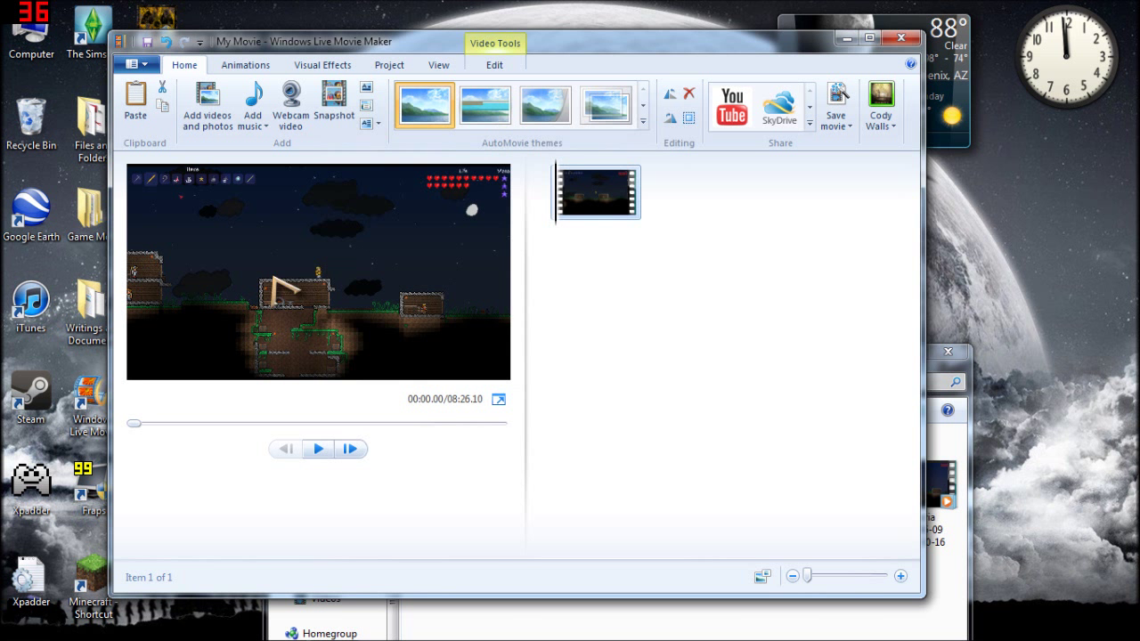
{"action": "left_click", "coordinate": [137, 65]}
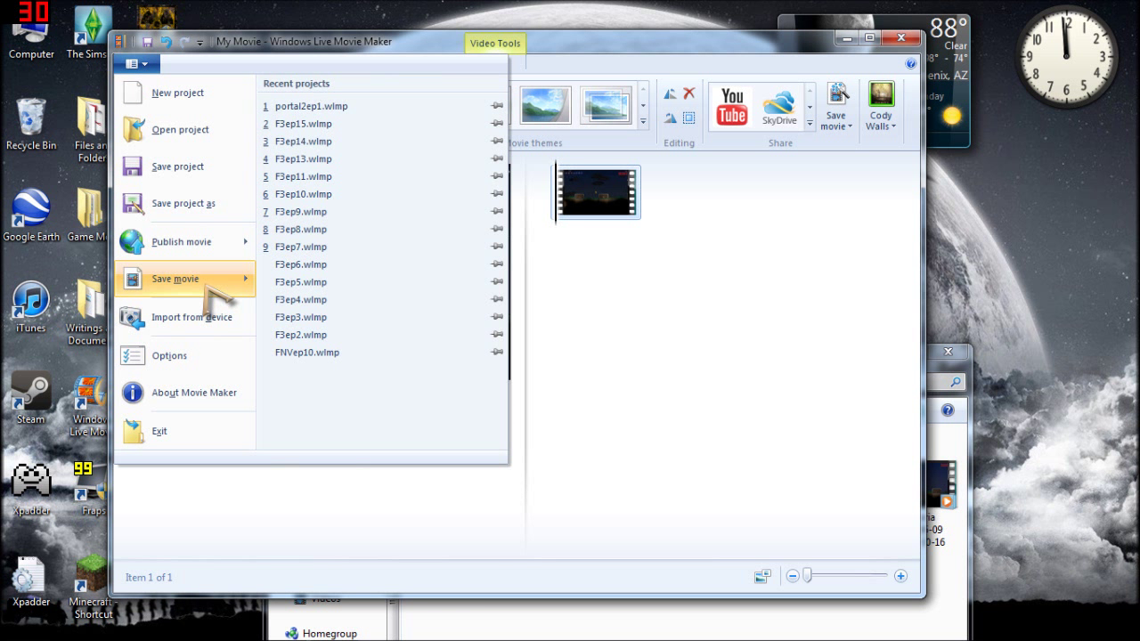
{"action": "mouse_move", "coordinate": [337, 436]}
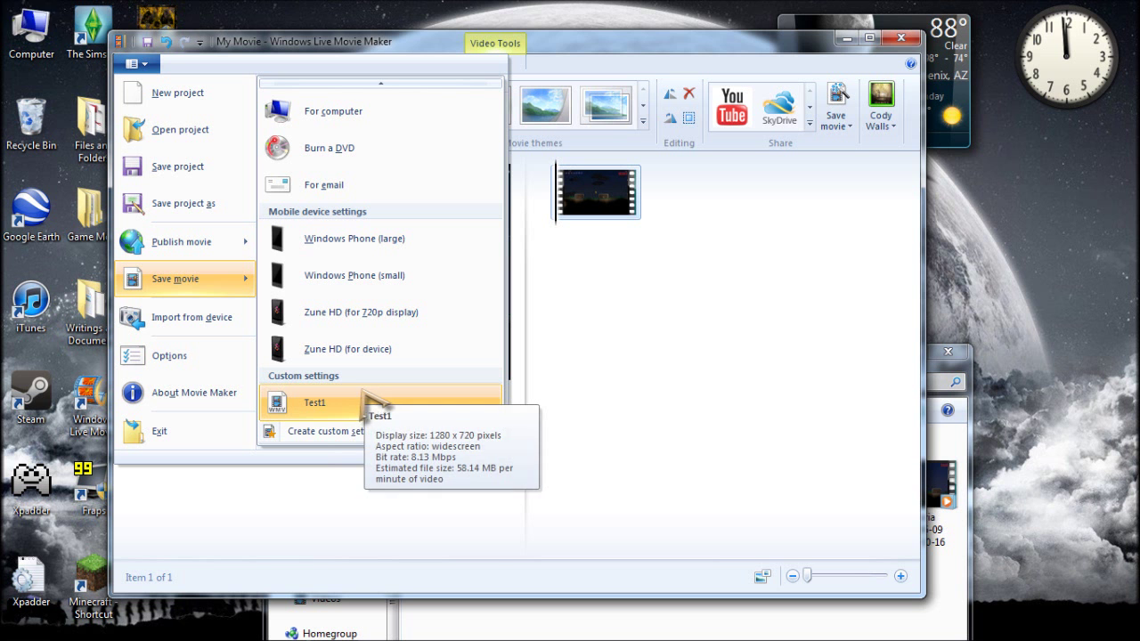
{"action": "left_click", "coordinate": [358, 400]}
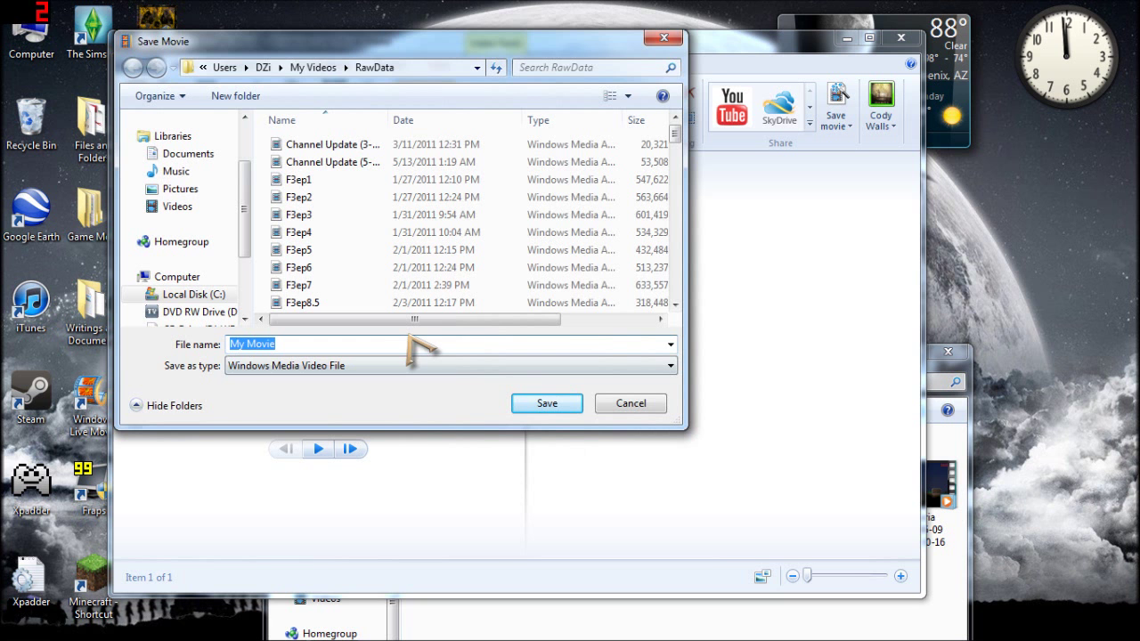
Save the movie in RawData as terrariaep35, based on the terrariaep34 name.
{"action": "left_click_drag", "start_coordinate": [675, 136], "coordinate": [666, 320]}
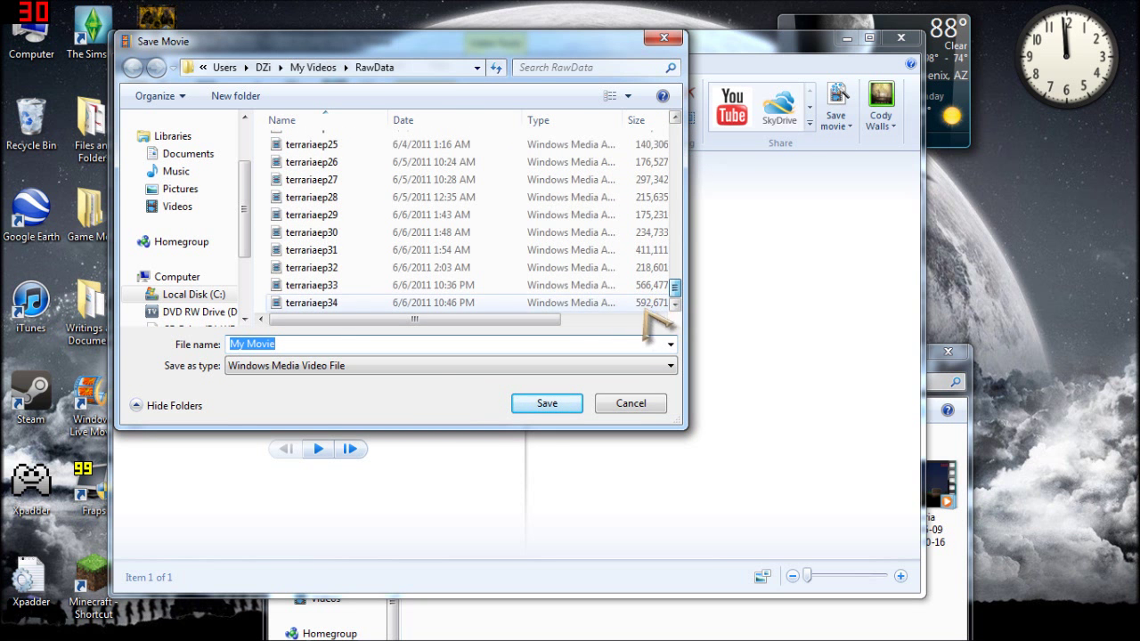
{"action": "left_click", "coordinate": [552, 305]}
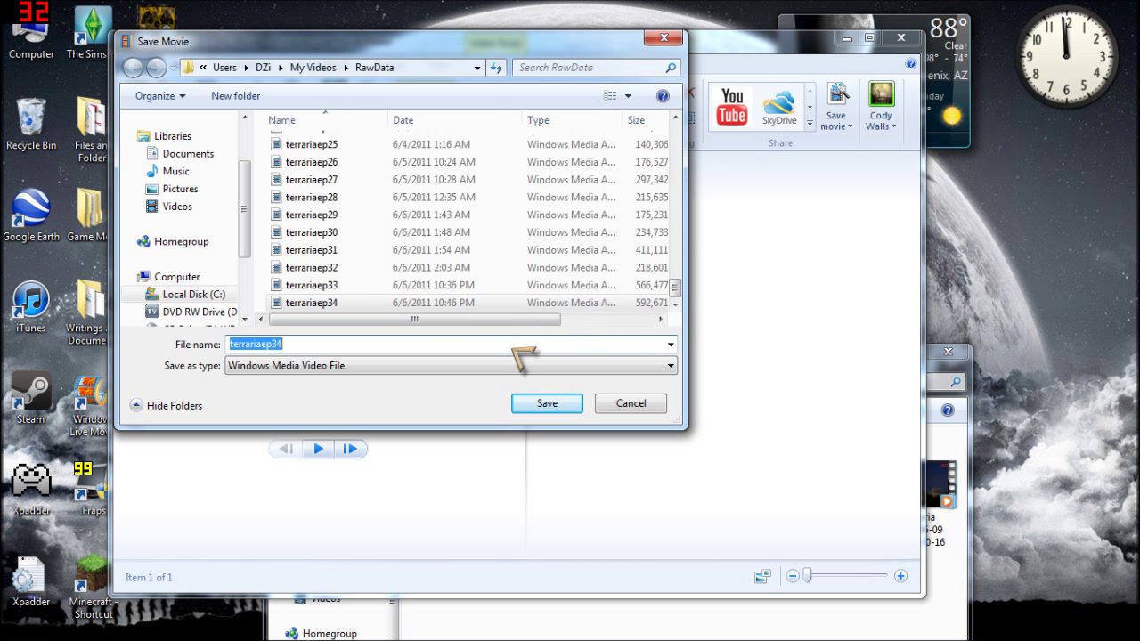
{"action": "left_click", "coordinate": [513, 345]}
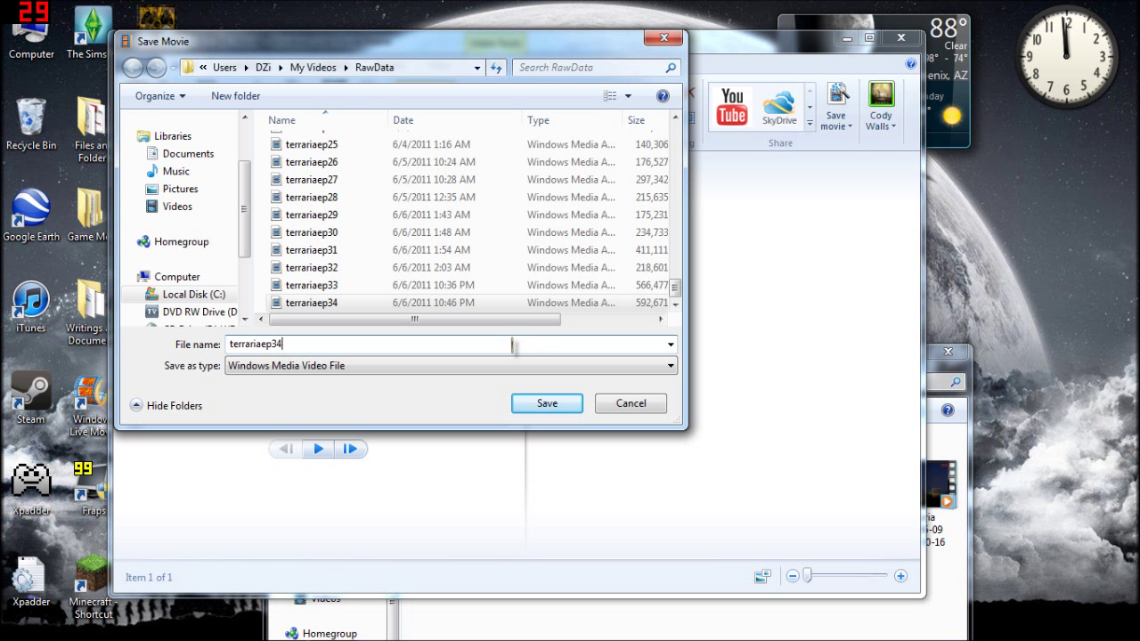
{"action": "key", "text": "BackSpace"}
{"action": "type", "text": "5"}
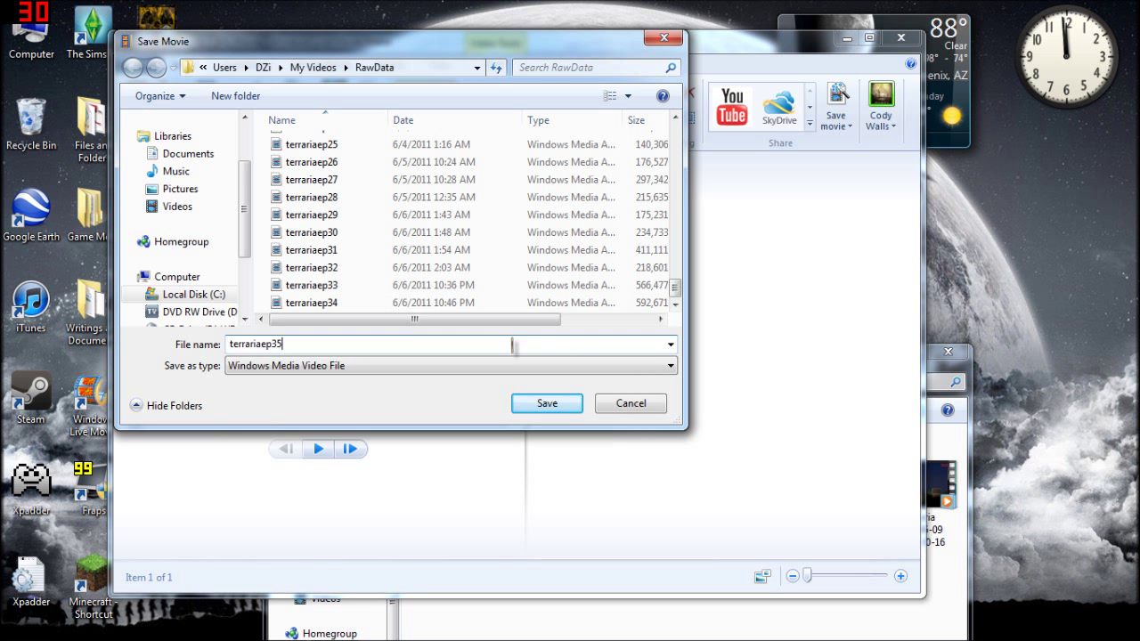
{"action": "key", "text": "Return"}
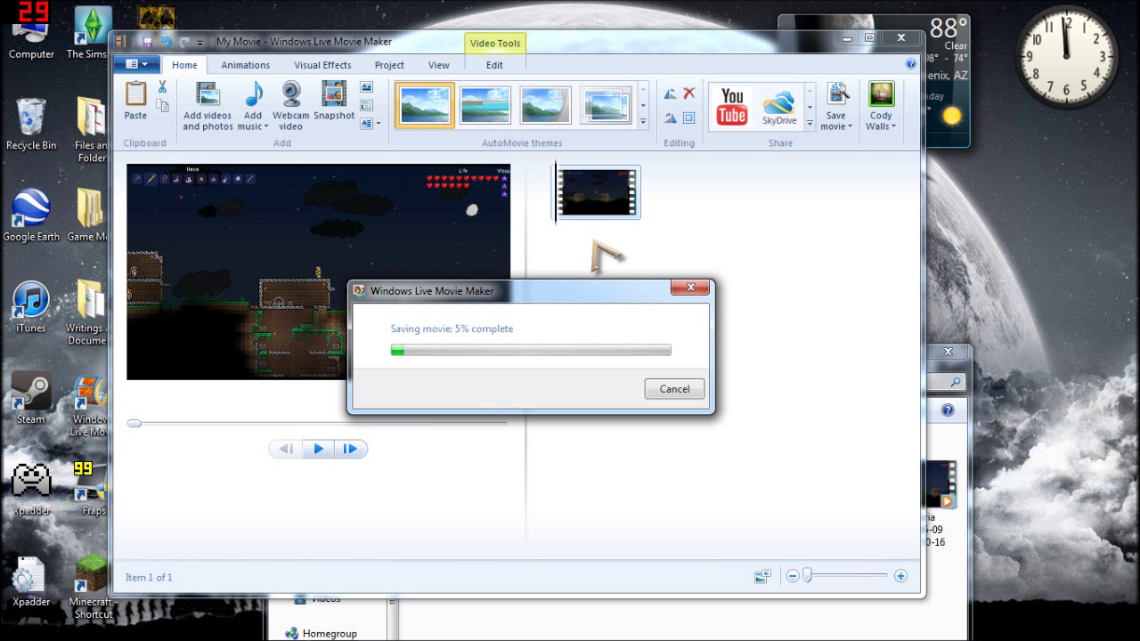
Bring Explorer forward and go from My Videos into the RawData folder.
{"action": "left_click", "coordinate": [678, 619]}
{"action": "left_click_drag", "start_coordinate": [663, 375], "coordinate": [666, 151]}
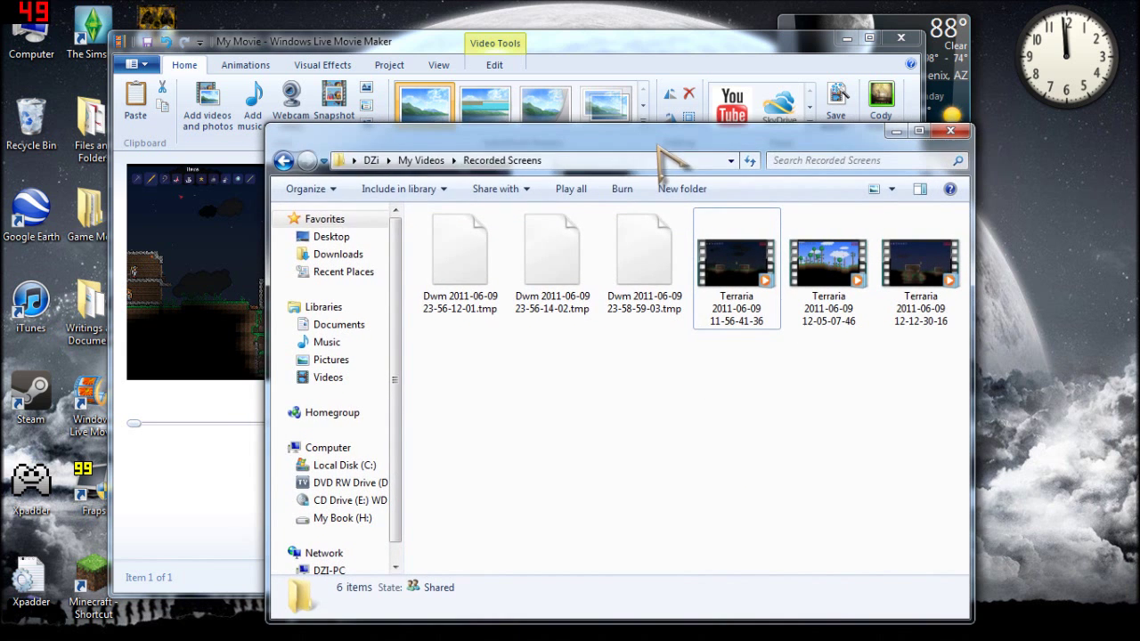
{"action": "left_click", "coordinate": [283, 160]}
{"action": "double_click", "coordinate": [470, 374]}
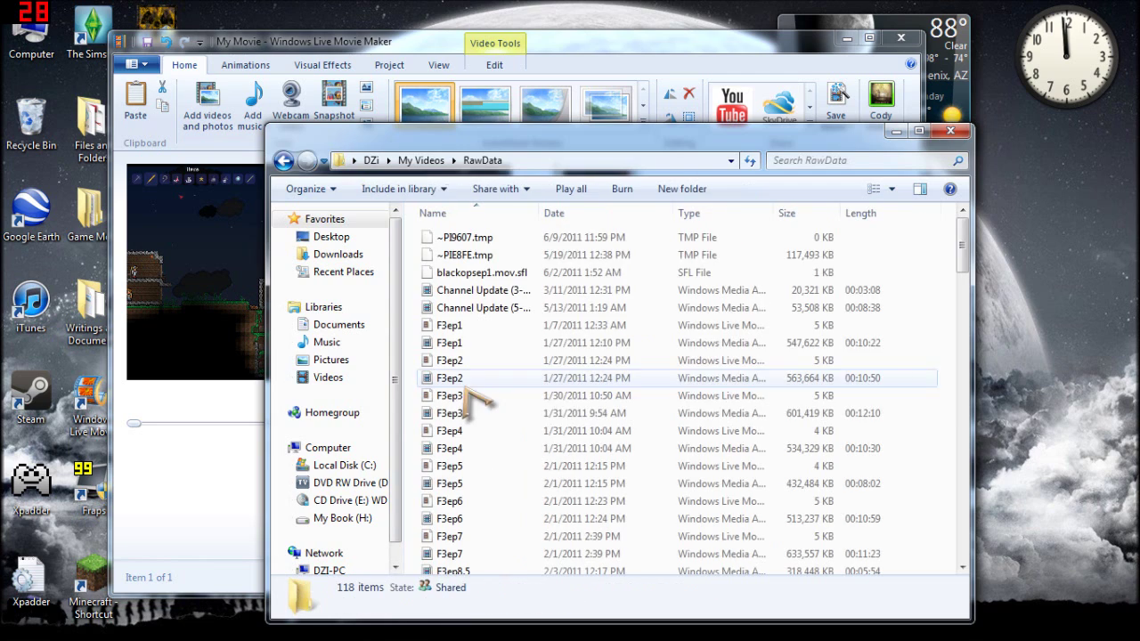
{"action": "left_click_drag", "start_coordinate": [962, 245], "coordinate": [923, 537]}
{"action": "left_click_drag", "start_coordinate": [812, 145], "coordinate": [781, 87]}
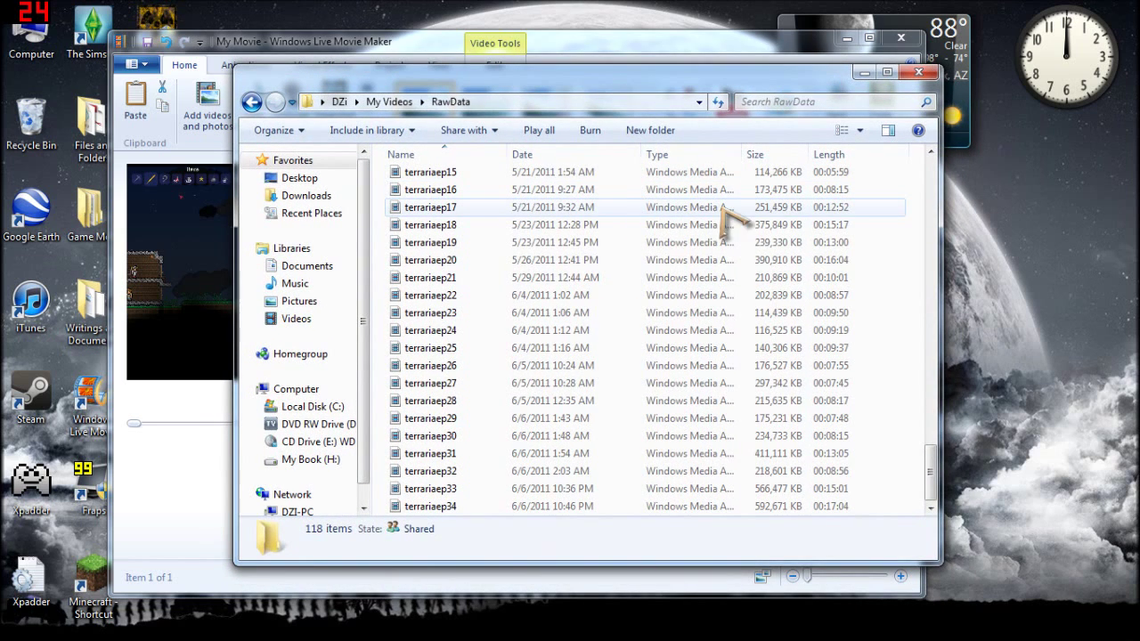
Check the details of terrariaep17, terrariaep18, terrariaep31 and terrariaep33.
{"action": "left_click", "coordinate": [755, 206]}
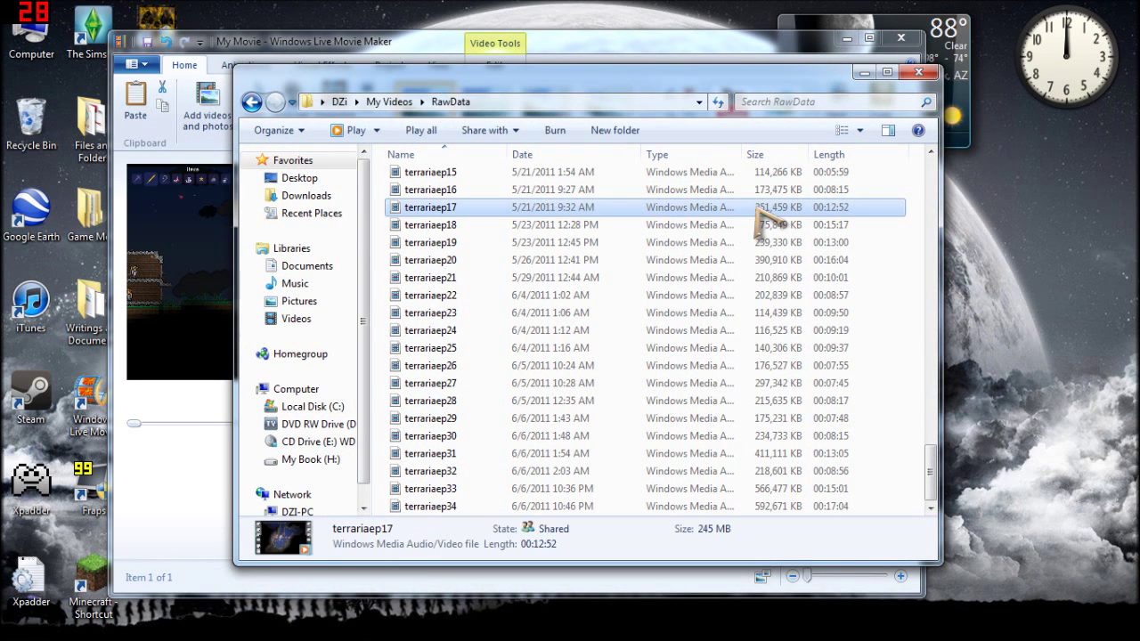
{"action": "left_click", "coordinate": [767, 227]}
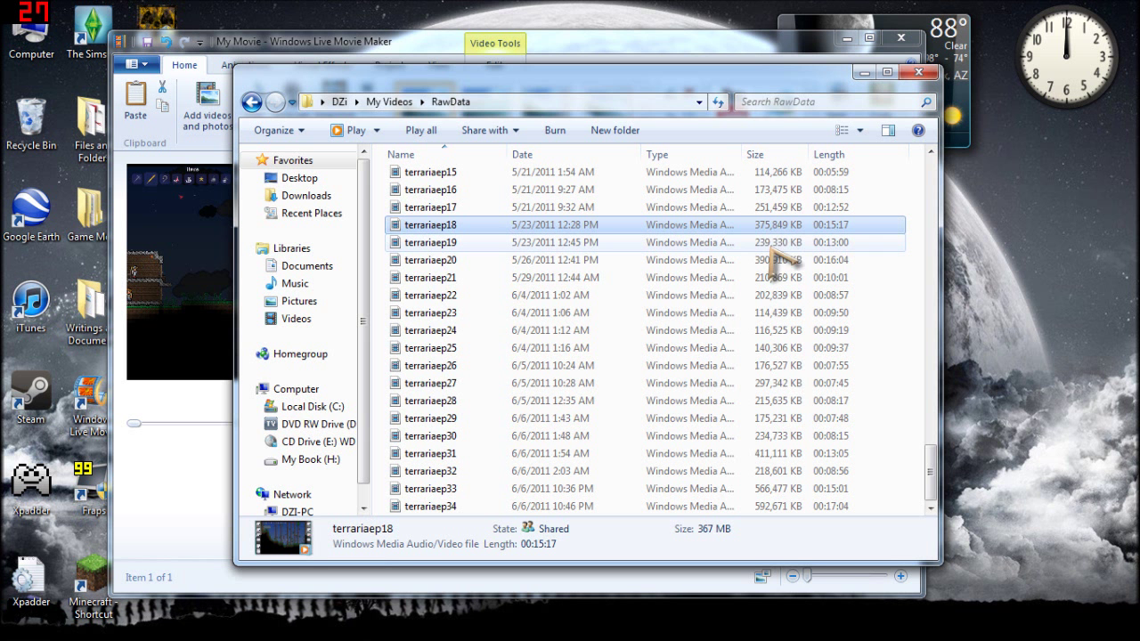
{"action": "scroll", "coordinate": [775, 249], "scroll_direction": "up", "scroll_amount": 7}
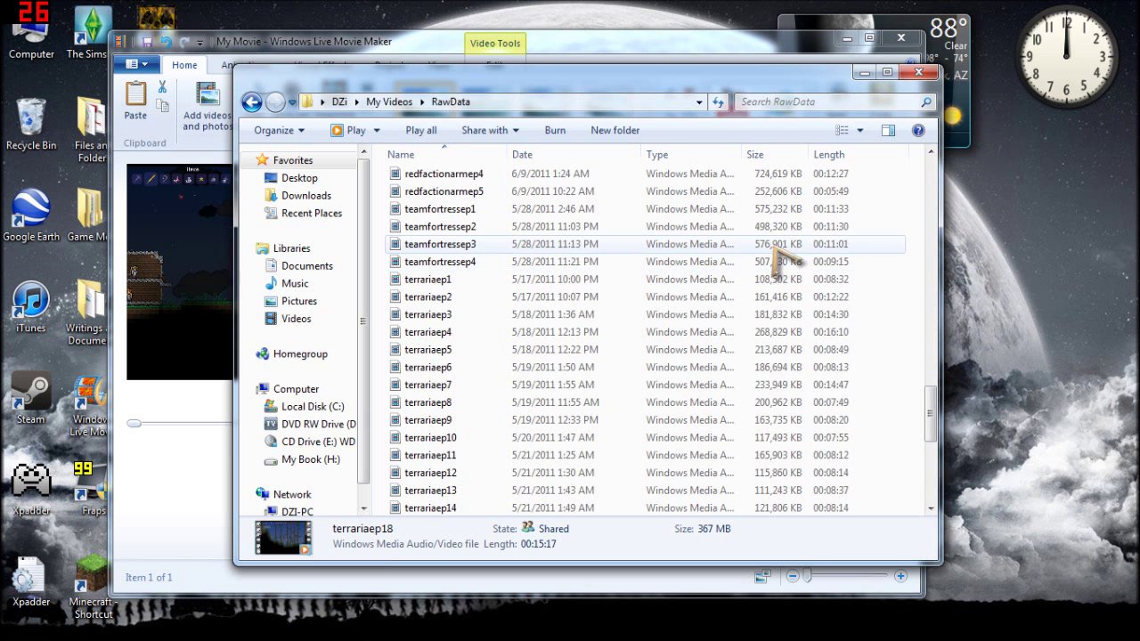
{"action": "scroll", "coordinate": [773, 247], "scroll_direction": "down", "scroll_amount": 3}
{"action": "scroll", "coordinate": [775, 251], "scroll_direction": "down", "scroll_amount": 4}
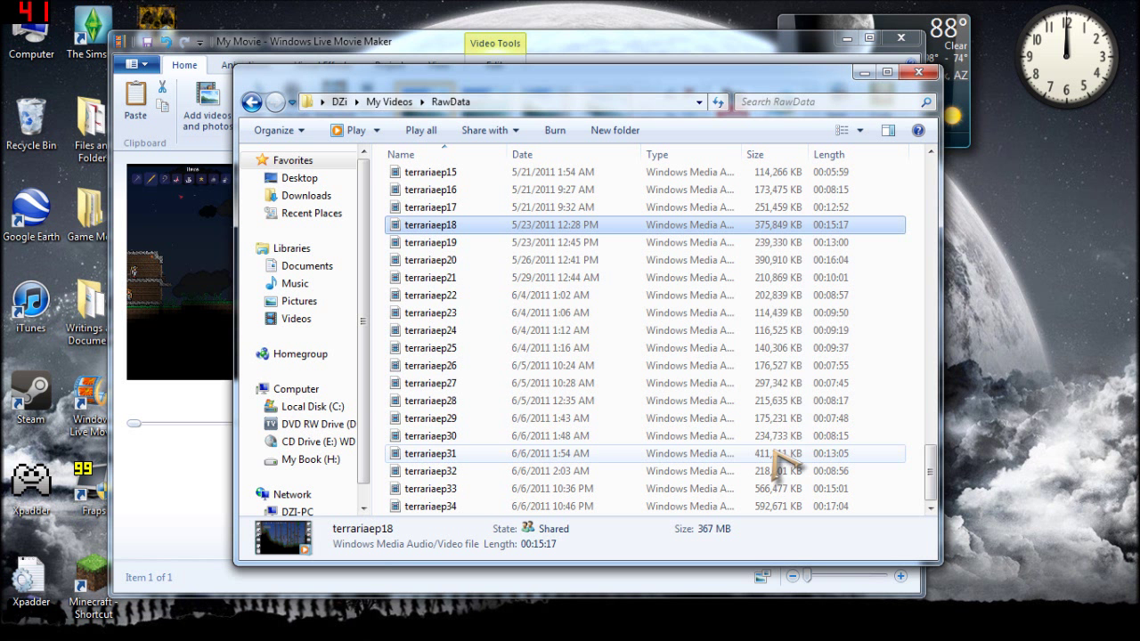
{"action": "left_click", "coordinate": [777, 453]}
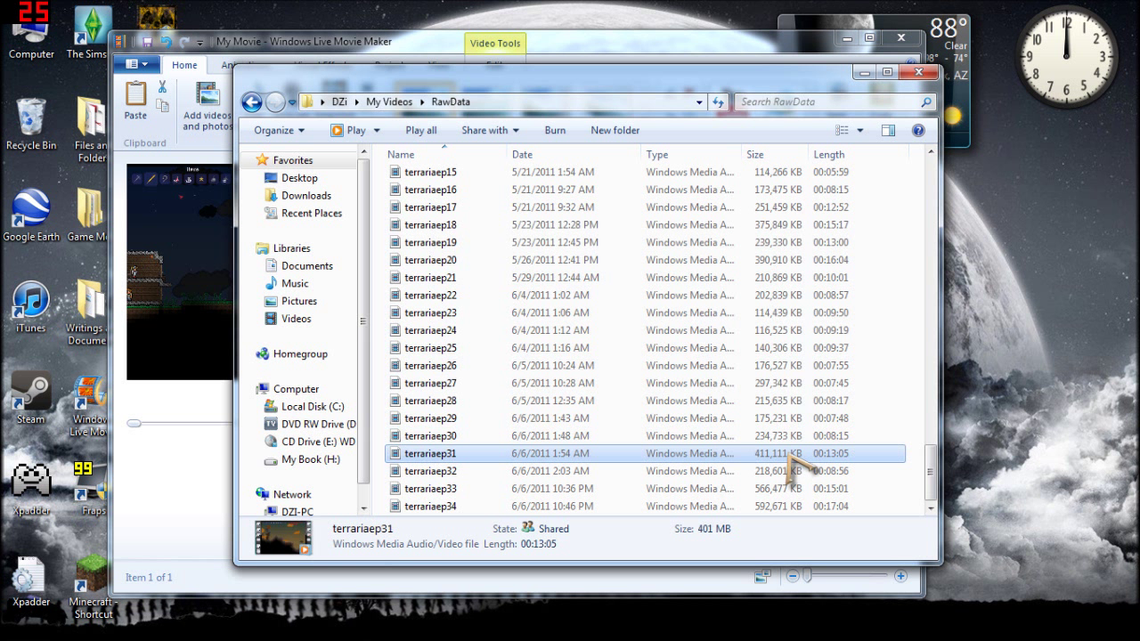
{"action": "left_click", "coordinate": [784, 492]}
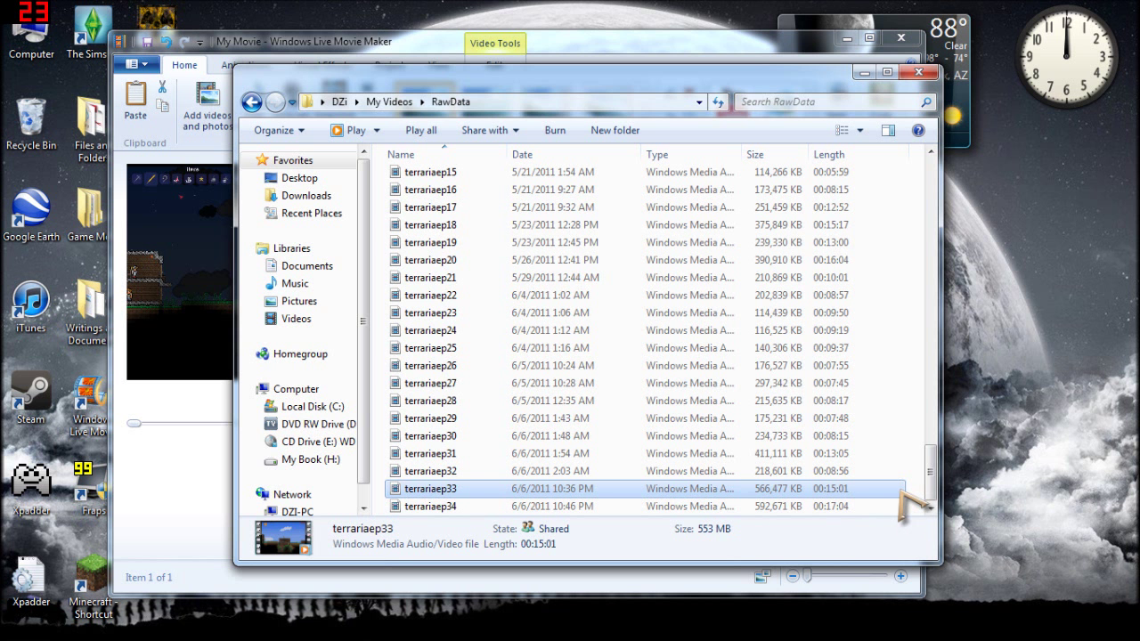
{"action": "scroll", "coordinate": [903, 488], "scroll_direction": "up", "scroll_amount": 10}
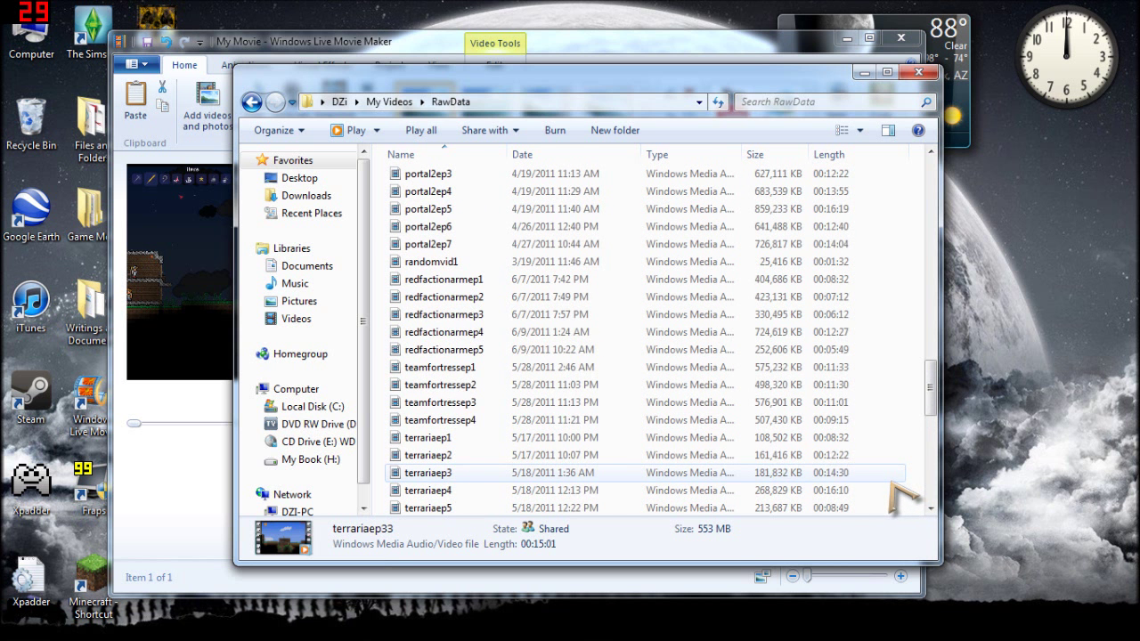
Check the redfactionarmep1 and redfactionarmep2 files, then clear the selection.
{"action": "left_click", "coordinate": [487, 281]}
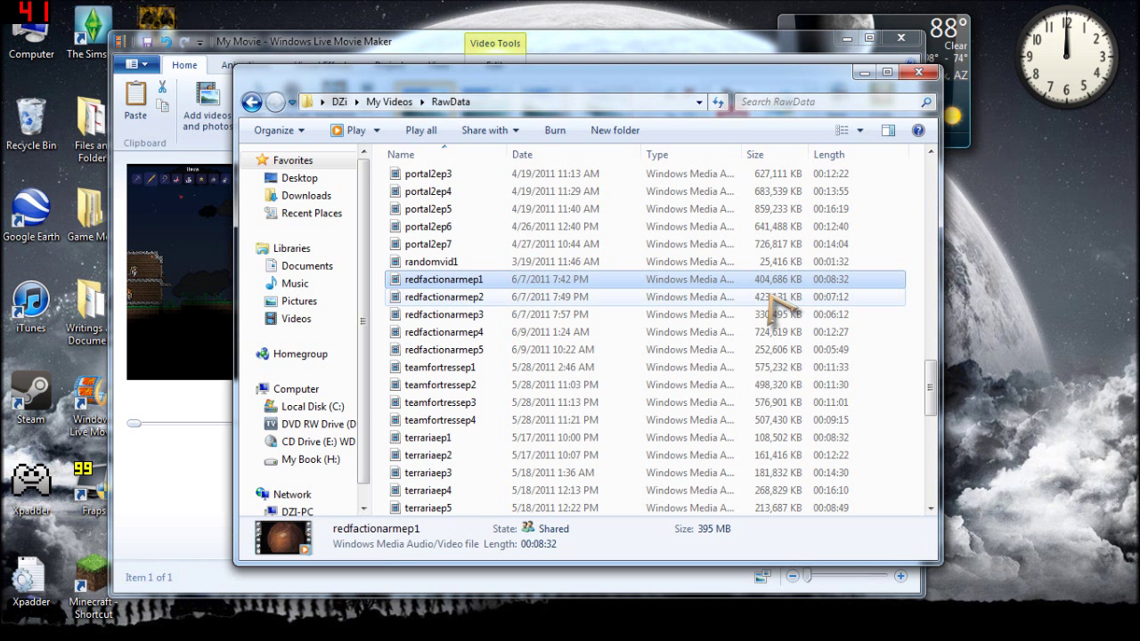
{"action": "left_click", "coordinate": [769, 300]}
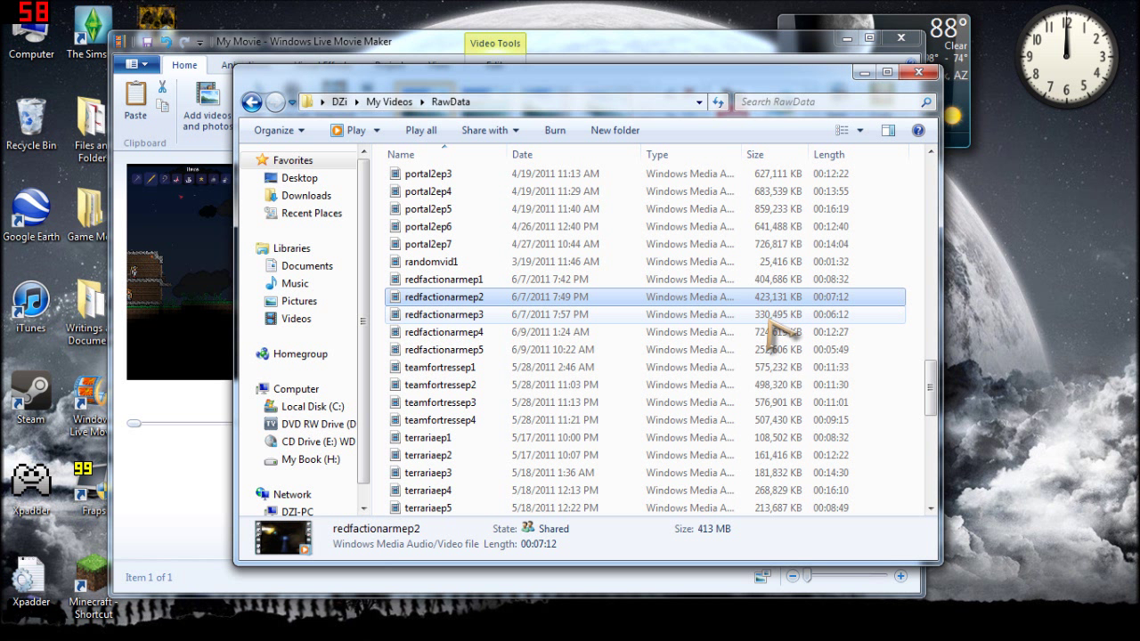
{"action": "left_click", "coordinate": [912, 300]}
{"action": "scroll", "coordinate": [919, 301], "scroll_direction": "down", "scroll_amount": 7}
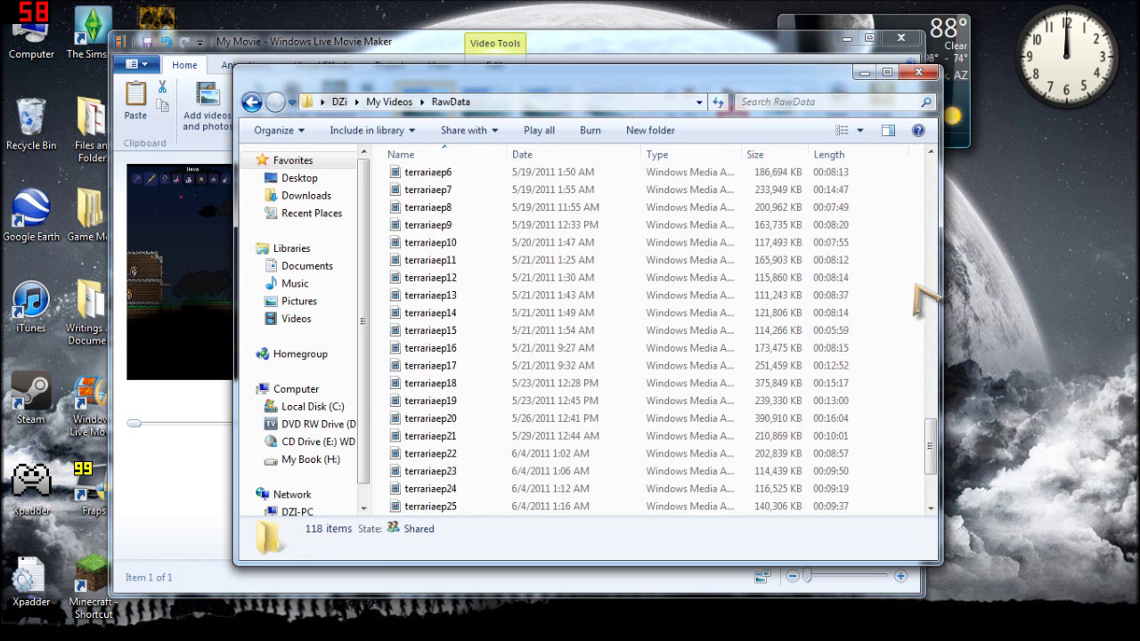
{"action": "scroll", "coordinate": [919, 301], "scroll_direction": "down", "scroll_amount": 3}
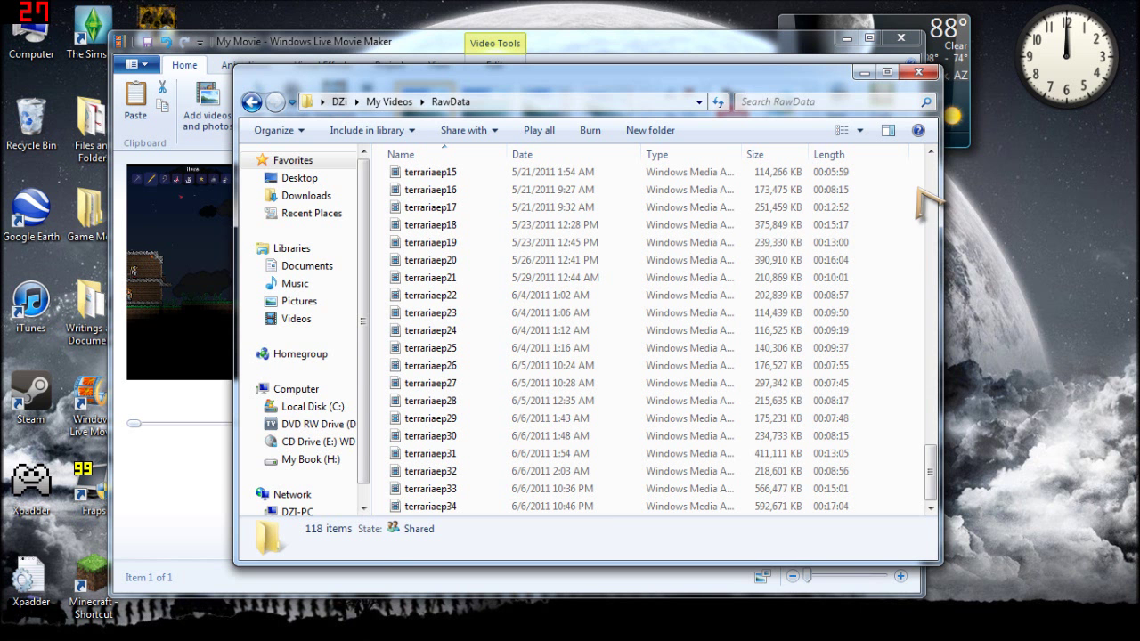
Close the RawData Explorer window while the terrariaep35 save continues.
{"action": "left_click", "coordinate": [918, 73]}
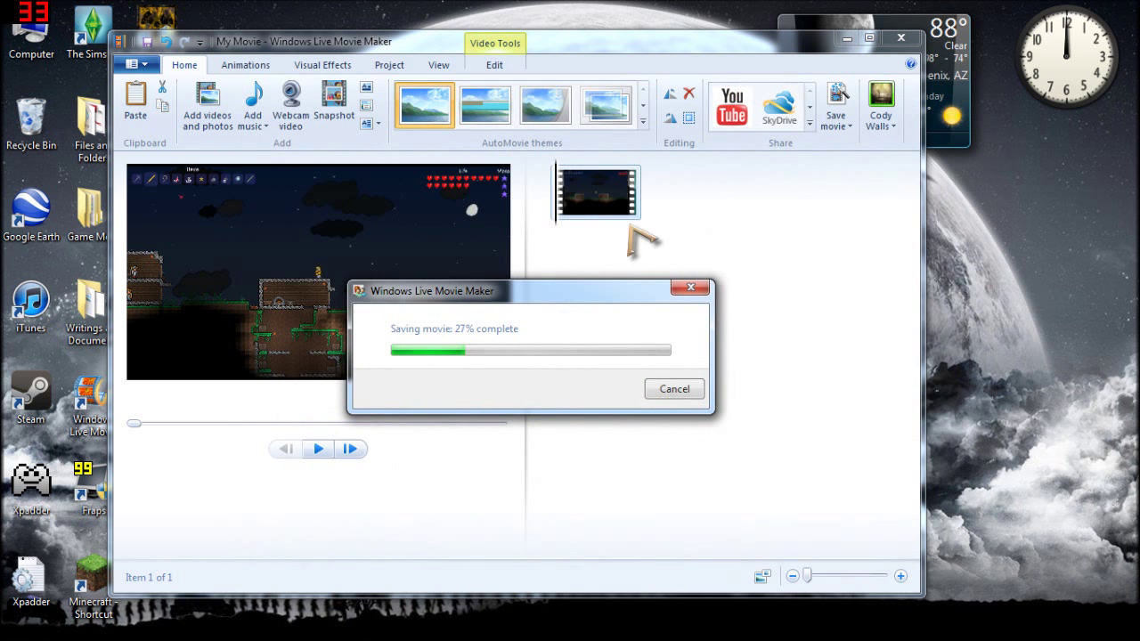